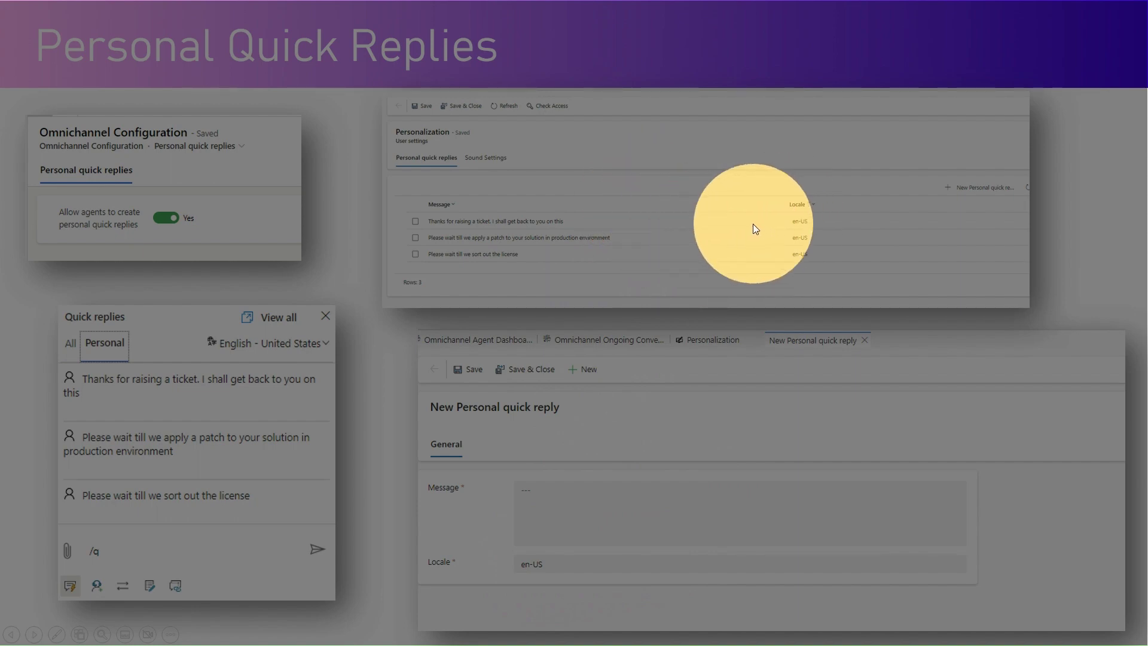
Step: Switch to Omnichannel for Customer Service and send the message "Hi customer" in the open customer conversation
{"action": "key", "text": "alt+Tab"}
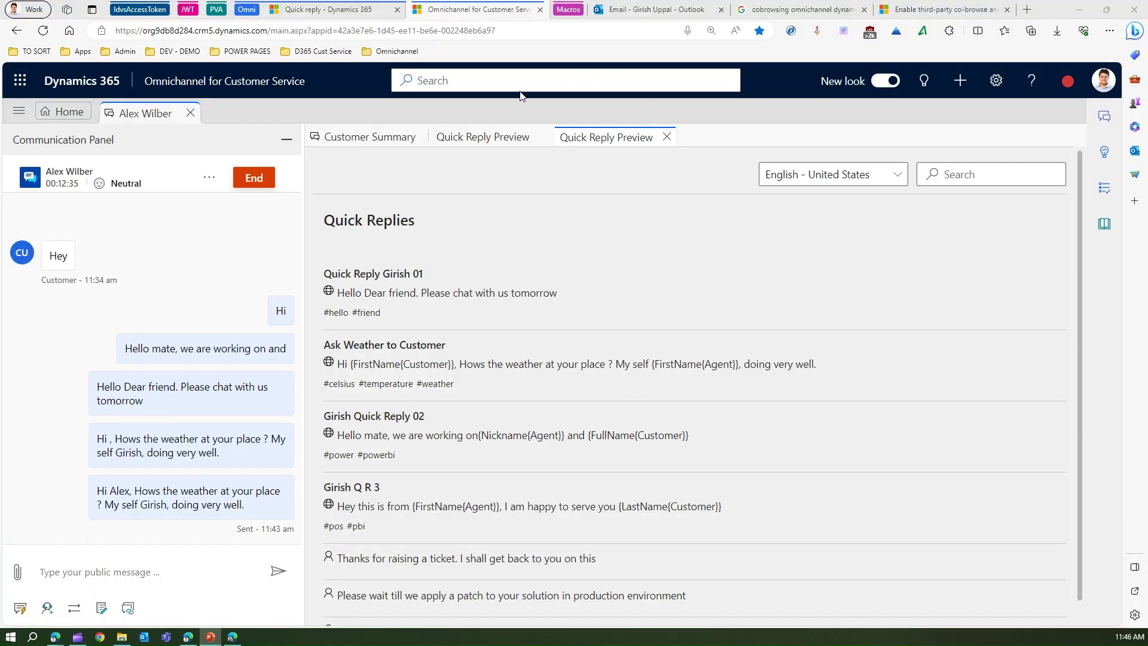
{"action": "left_click", "coordinate": [73, 571]}
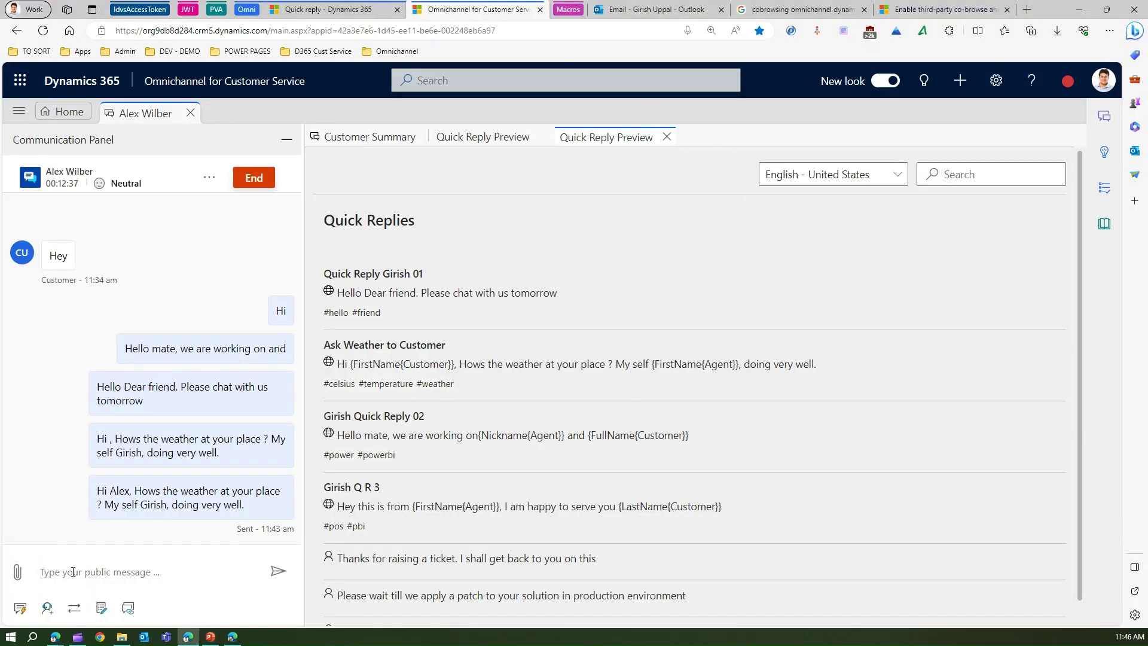
{"action": "type", "text": "Hi customer"}
{"action": "key", "text": "Return"}
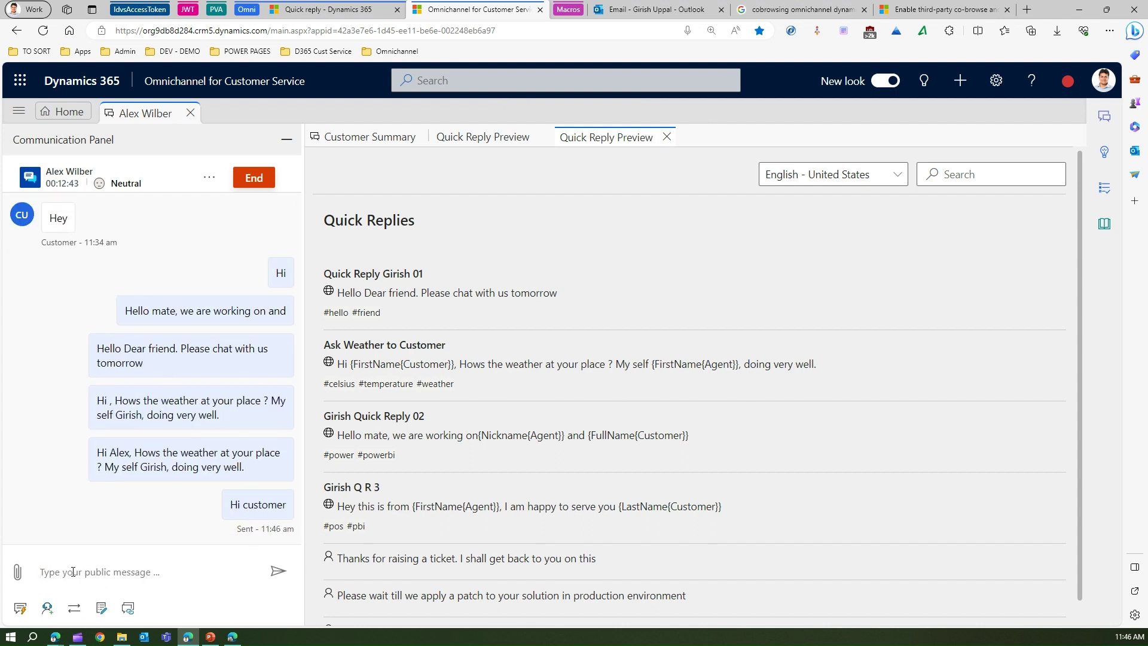
Step: Send the personal quick reply "Please wait till we sort out the license" to the customer
{"action": "left_click", "coordinate": [20, 610]}
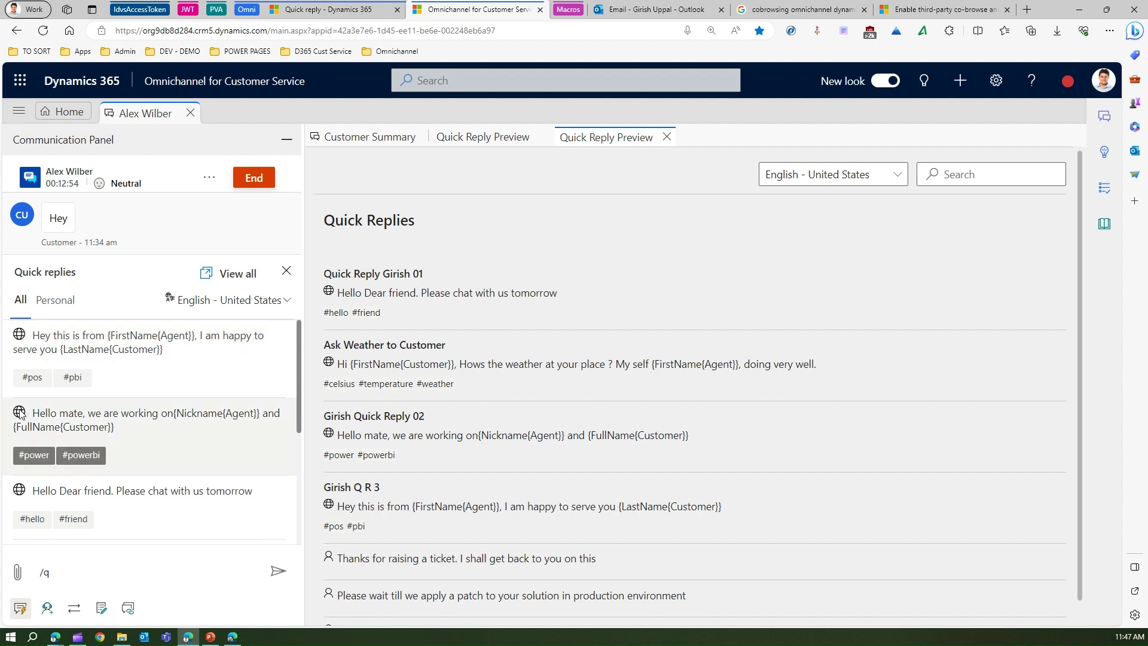
{"action": "left_click", "coordinate": [52, 303]}
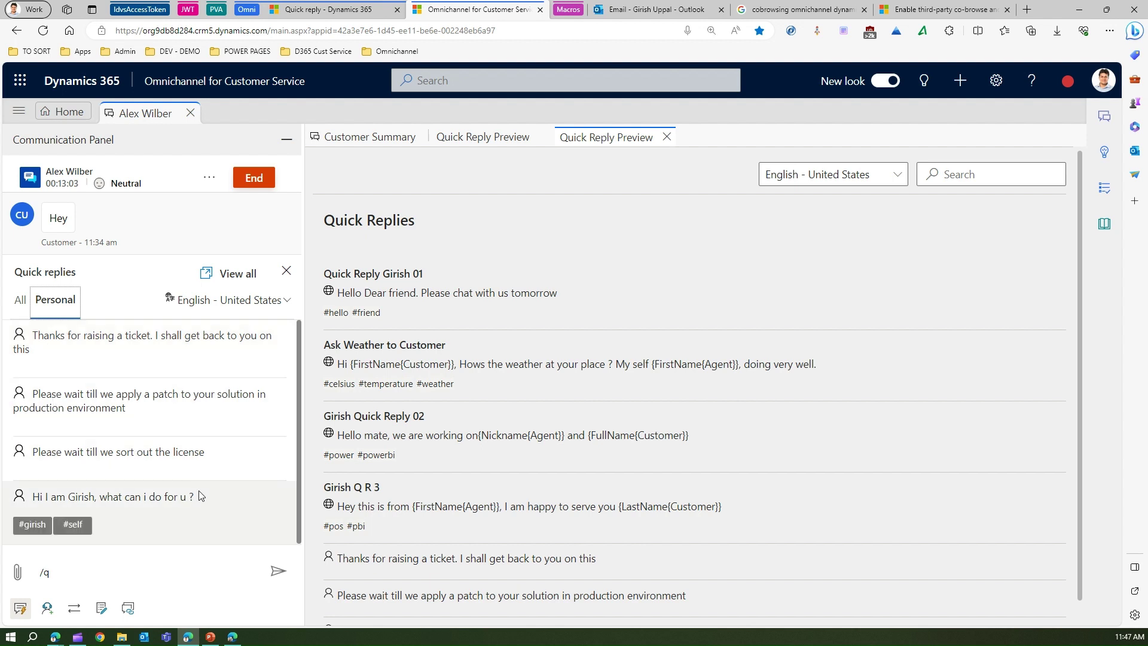
{"action": "left_click", "coordinate": [89, 453]}
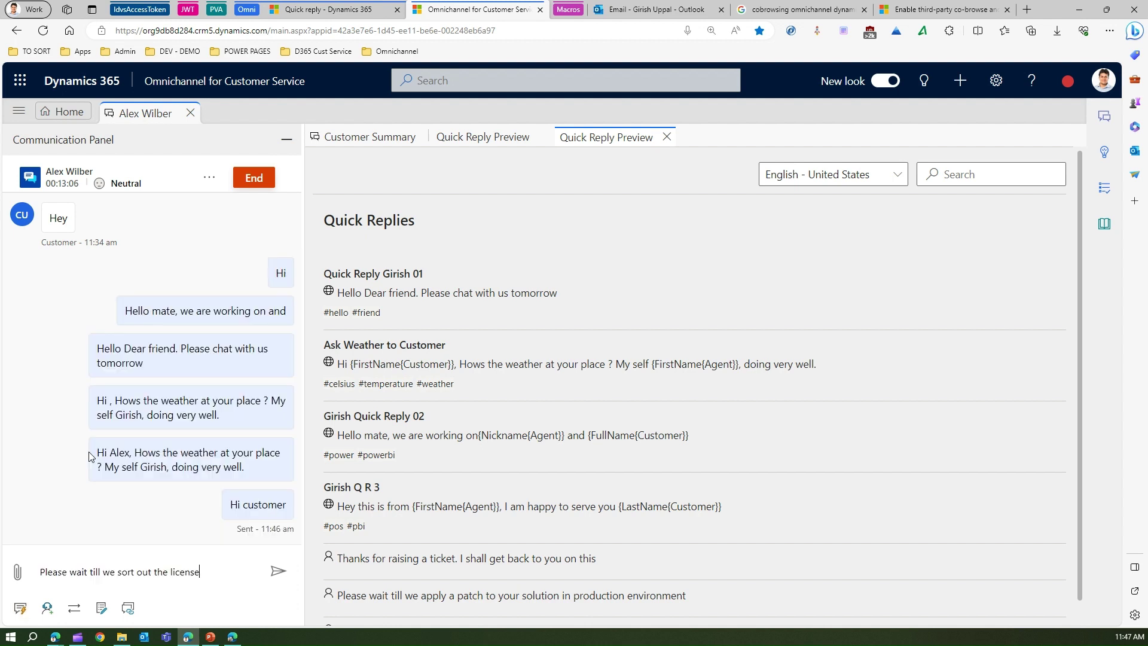
{"action": "left_click", "coordinate": [276, 571]}
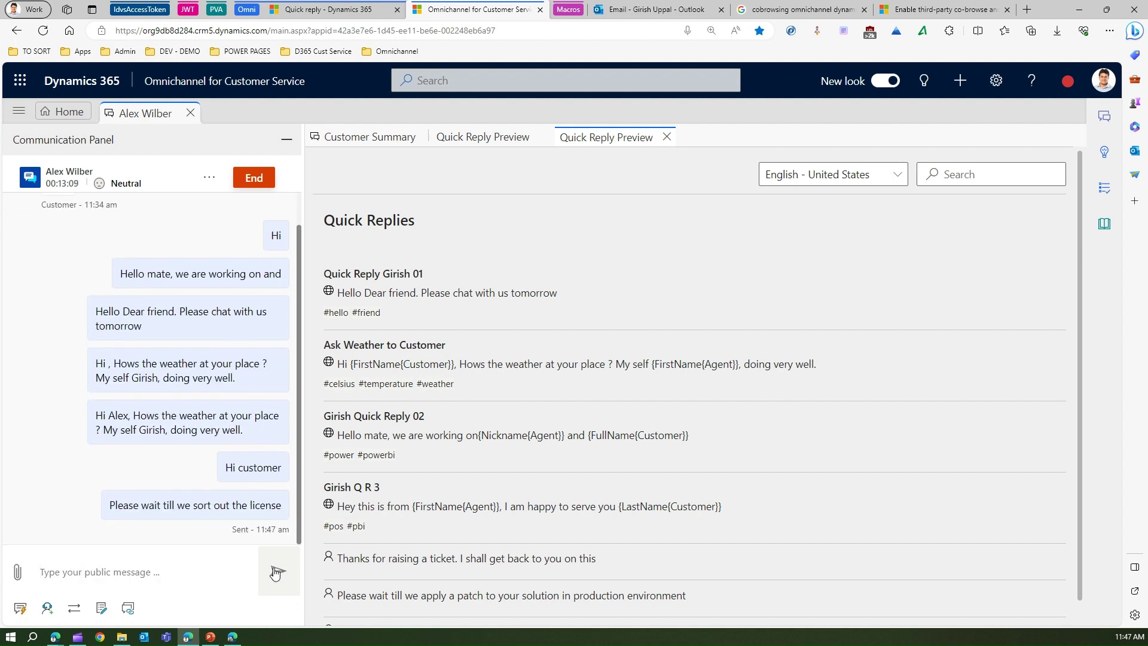
Step: Send the personal quick reply "Thanks for raising a ticket. I shall get back to you on this" to the customer
{"action": "left_click", "coordinate": [18, 608]}
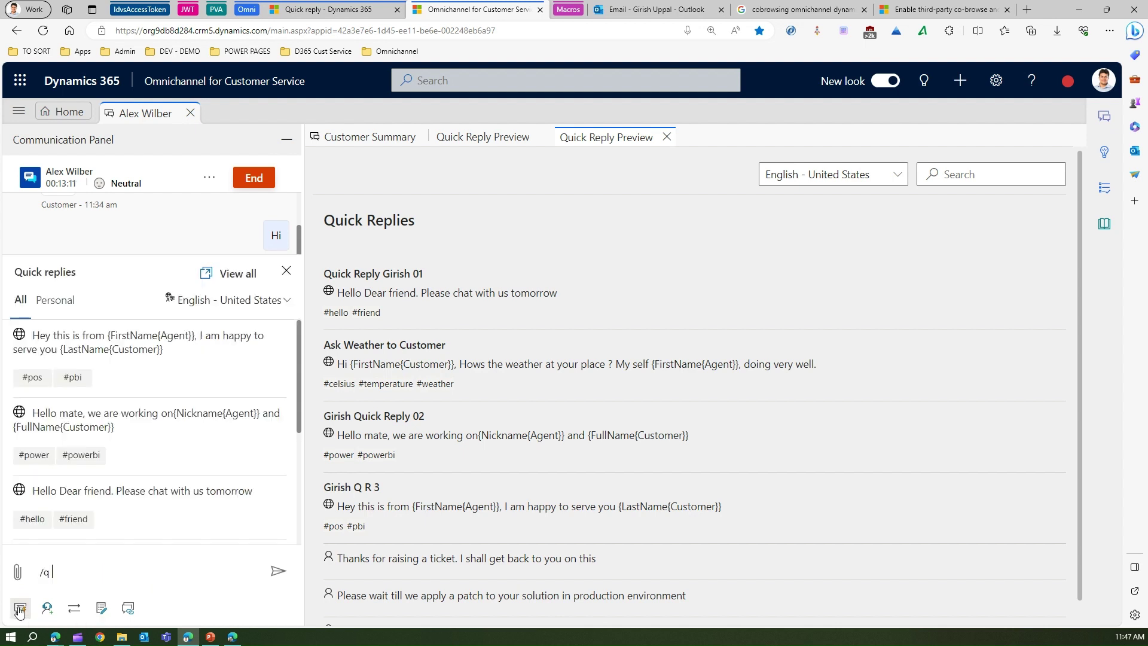
{"action": "left_click", "coordinate": [59, 302]}
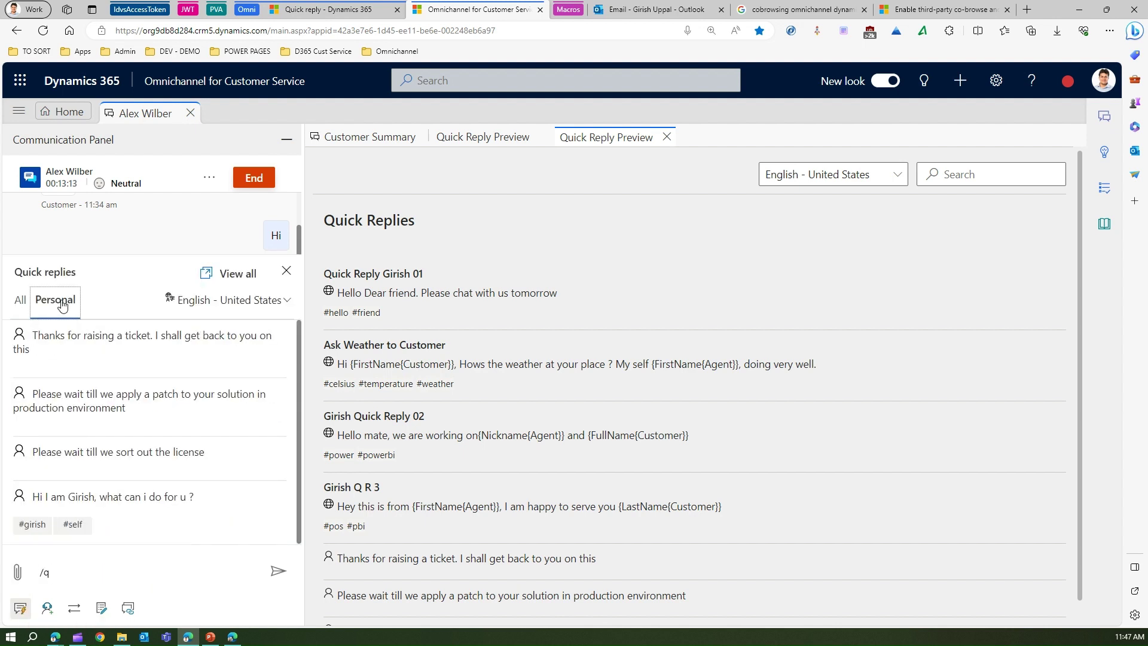
{"action": "left_click", "coordinate": [117, 338]}
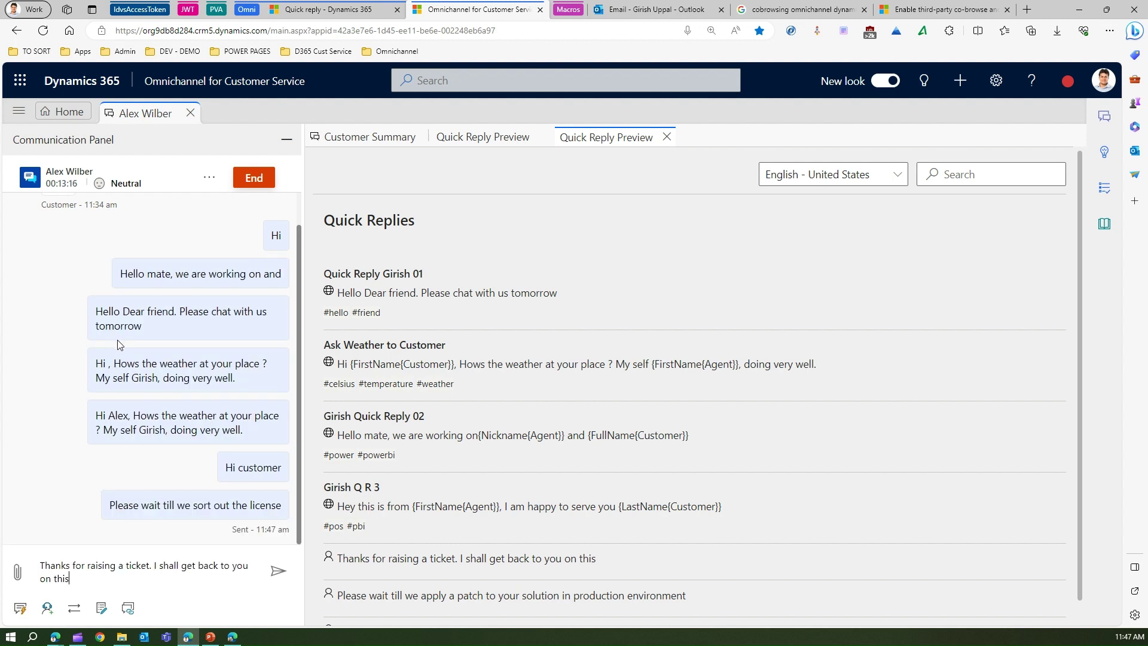
{"action": "left_click", "coordinate": [277, 571]}
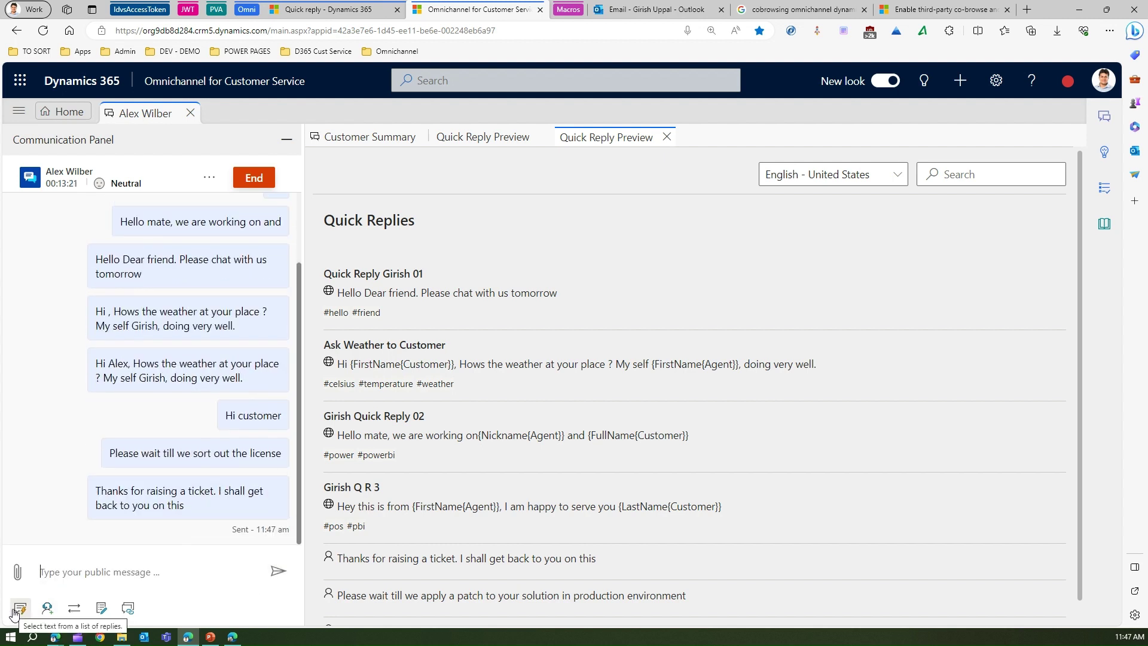
{"action": "type", "text": "#girish"}
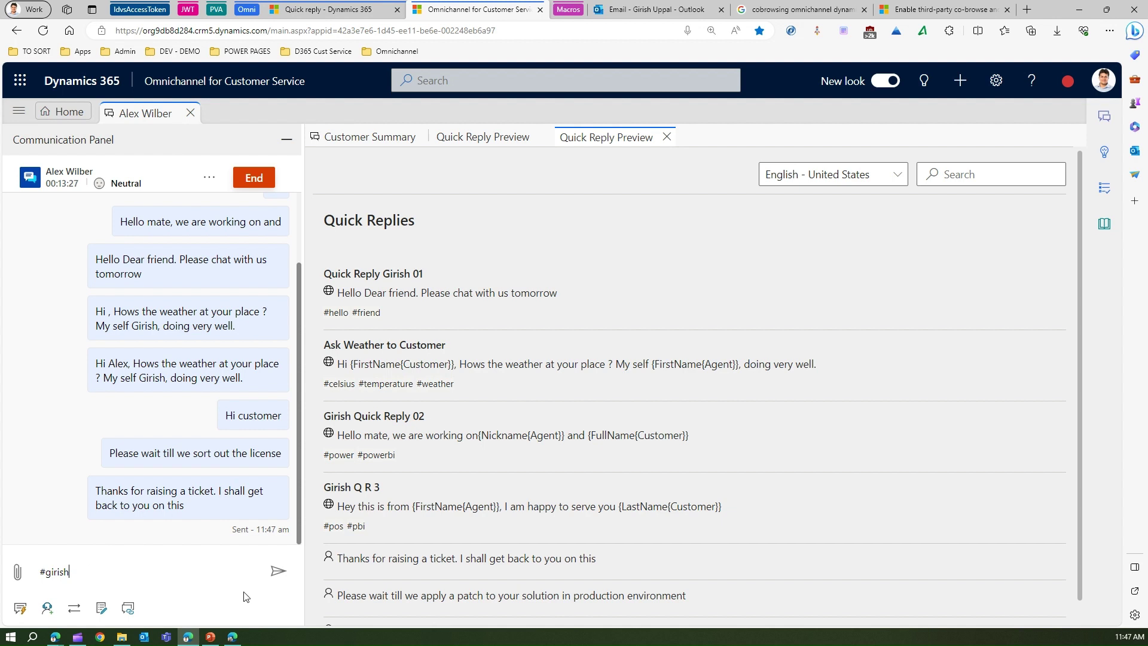
{"action": "left_click_drag", "start_coordinate": [73, 571], "coordinate": [40, 573]}
{"action": "key", "text": "BackSpace"}
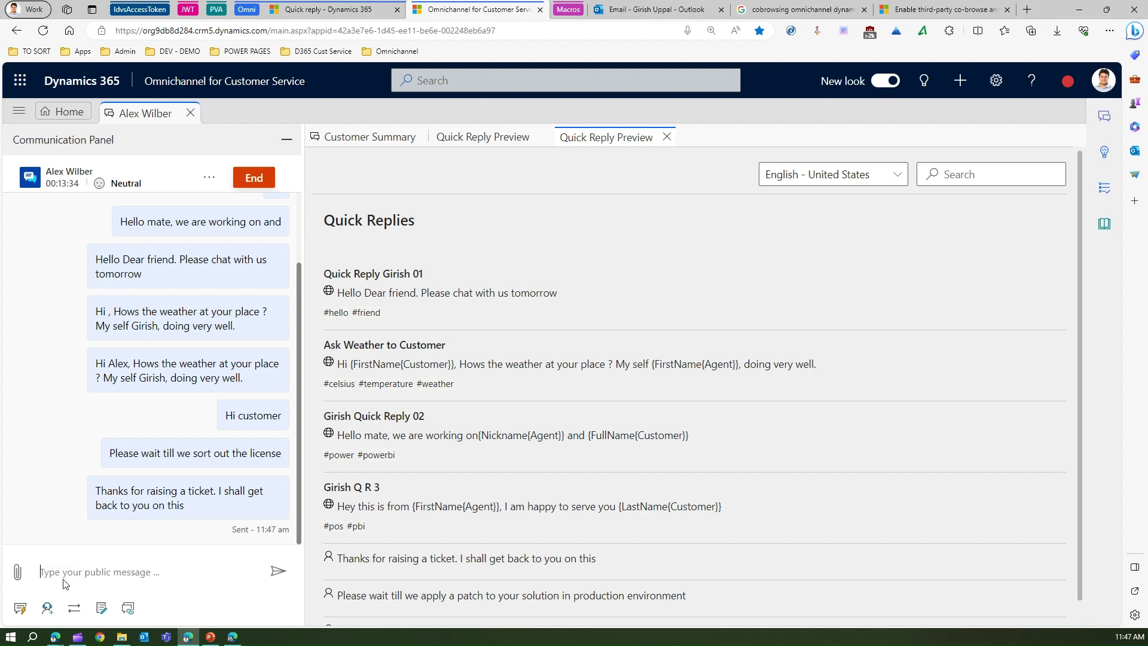
Step: Find the self-introduction among the personal quick replies by its tag with the agent's first name, and send it to the customer
{"action": "left_click", "coordinate": [21, 610]}
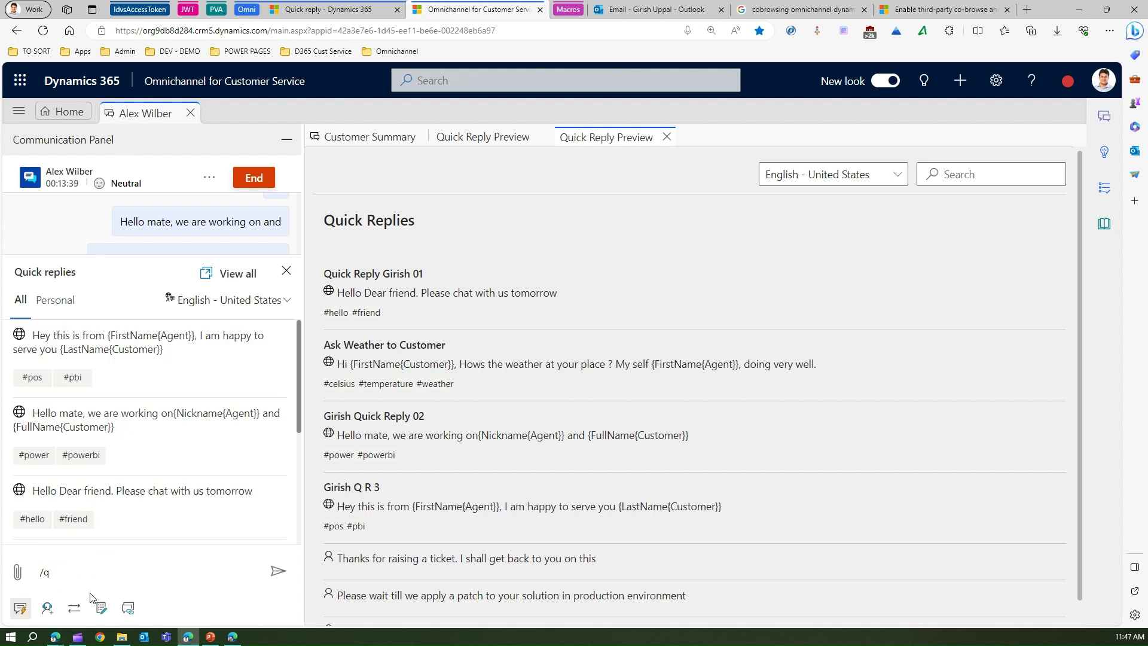
{"action": "left_click", "coordinate": [65, 304]}
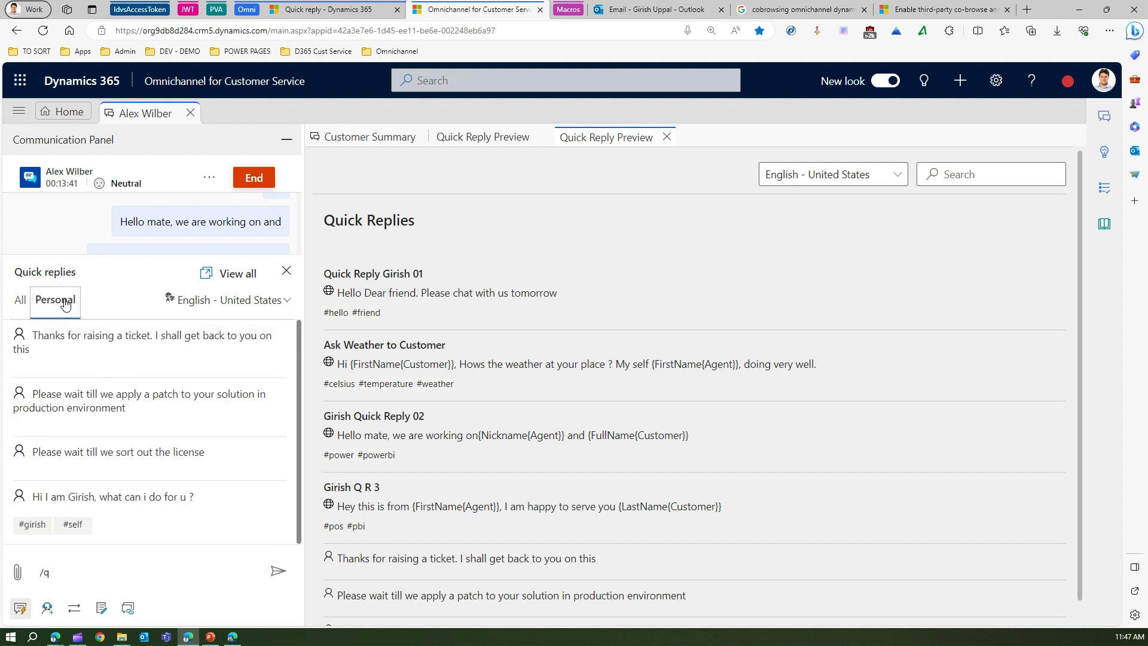
{"action": "left_click", "coordinate": [80, 573]}
{"action": "type", "text": "#girish"}
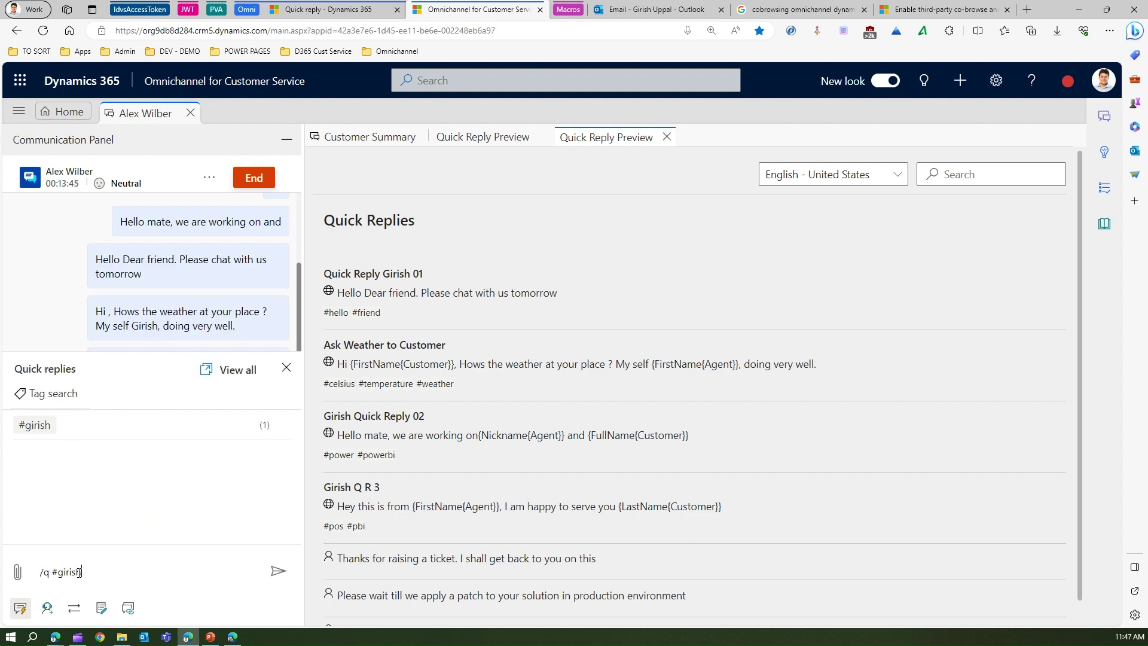
{"action": "left_click", "coordinate": [37, 424]}
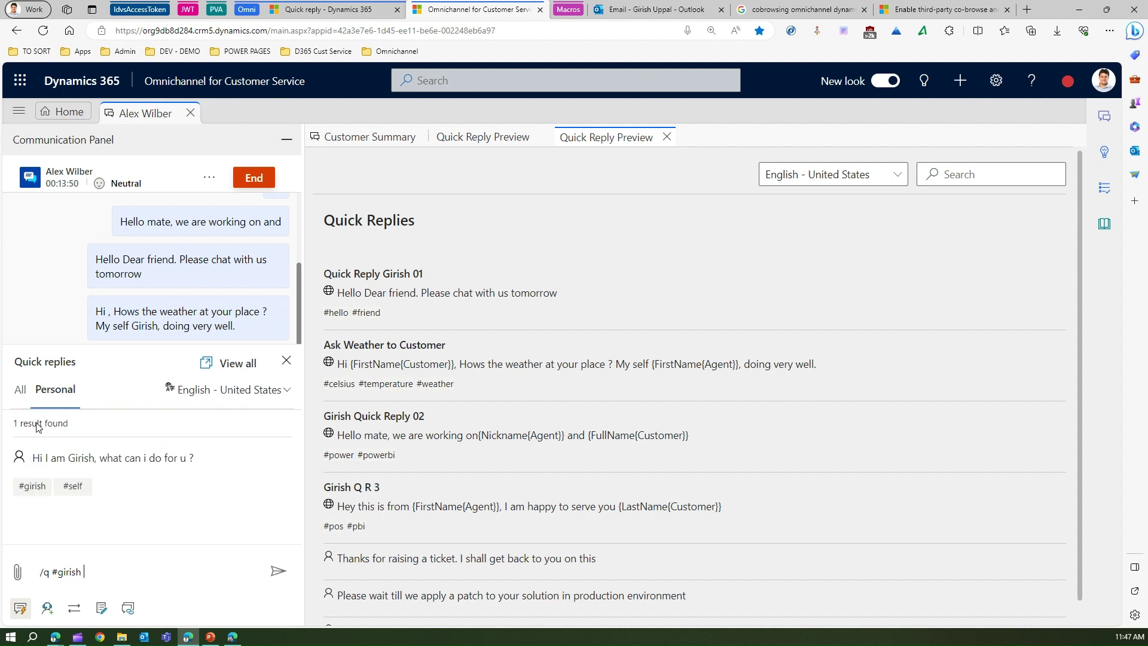
{"action": "left_click", "coordinate": [58, 462]}
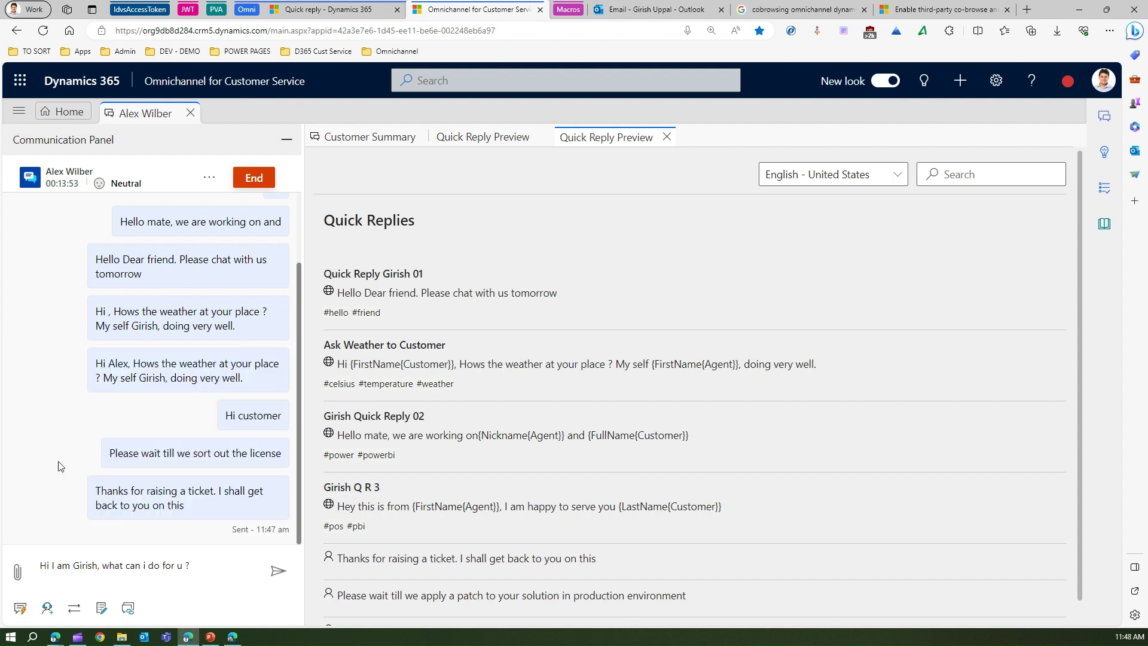
{"action": "left_click", "coordinate": [278, 571]}
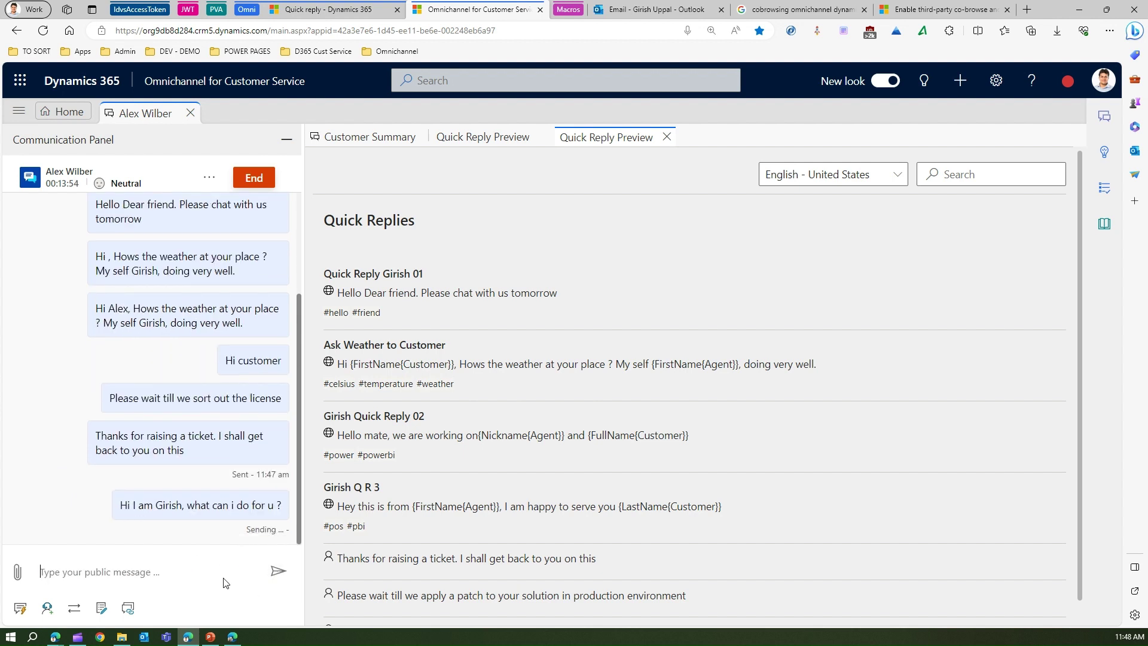
{"action": "left_click", "coordinate": [19, 608]}
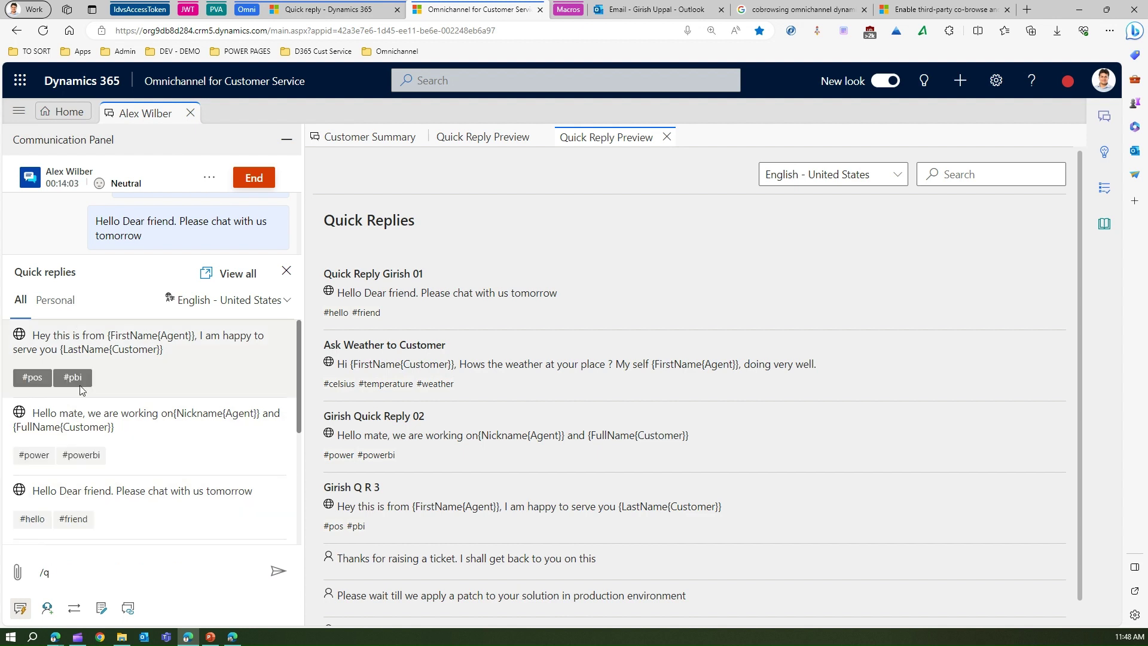
{"action": "scroll", "coordinate": [119, 485], "scroll_direction": "down", "scroll_amount": 5}
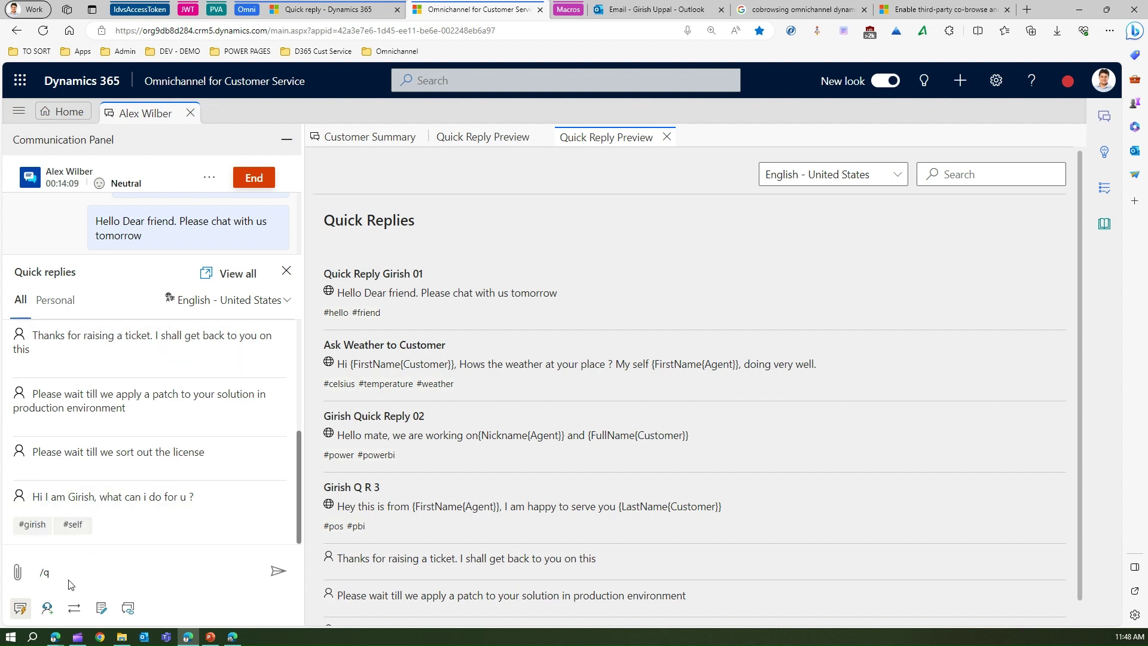
{"action": "key", "text": "Return"}
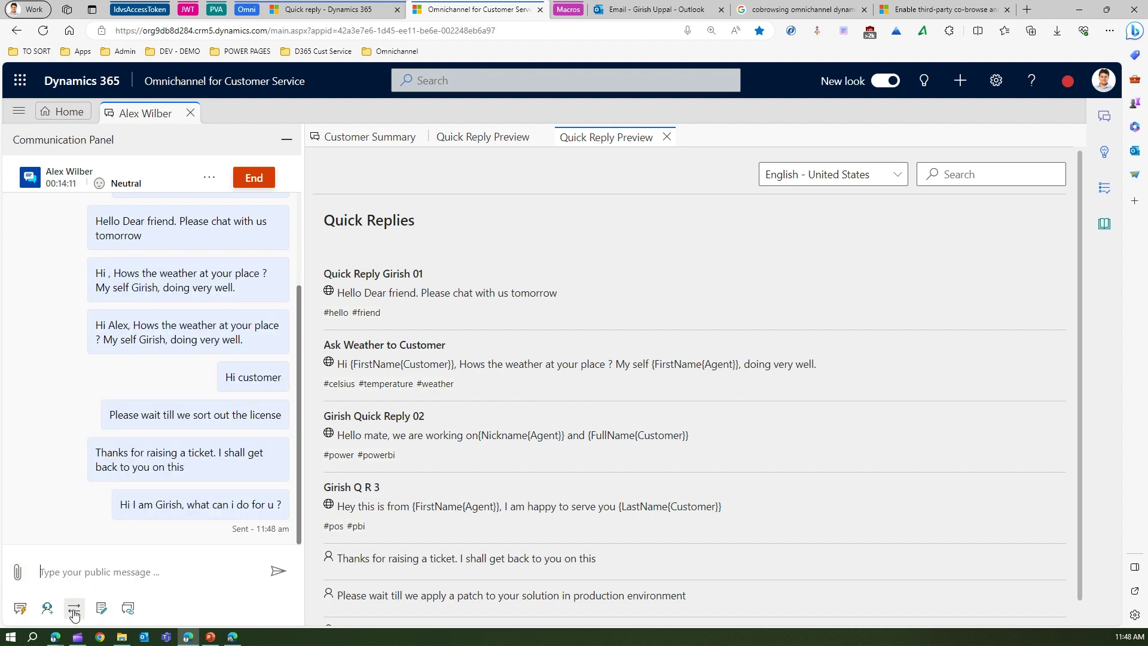
Step: Find the self-introduction among the personal quick replies with the tag #self and send it to the customer
{"action": "left_click", "coordinate": [20, 609]}
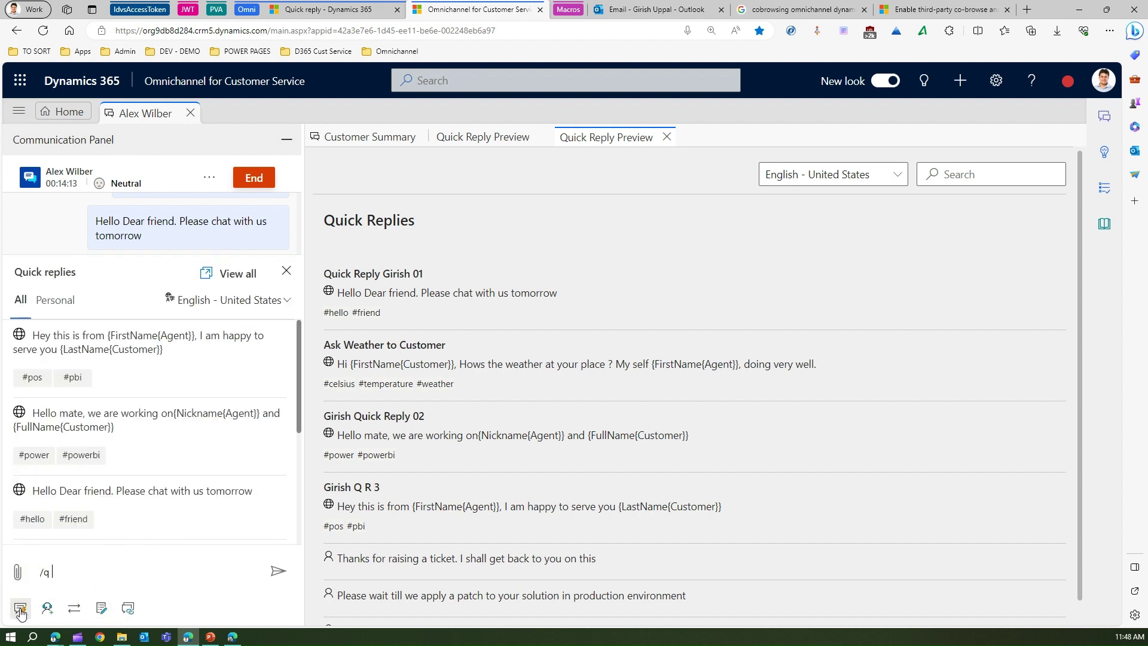
{"action": "left_click", "coordinate": [67, 299]}
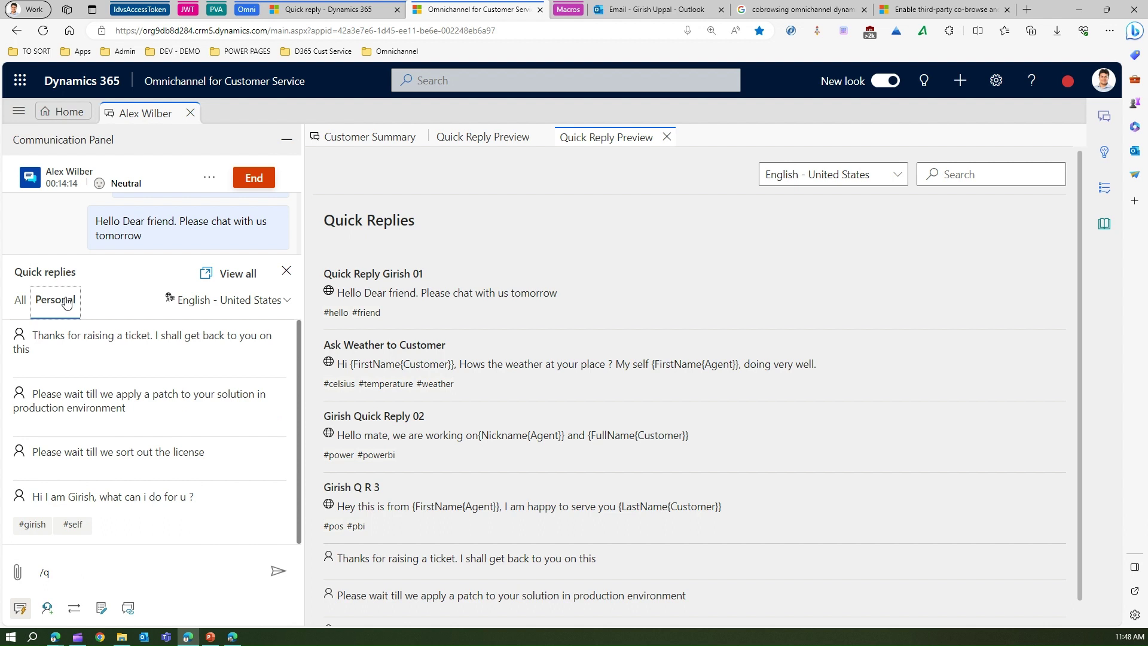
{"action": "left_click", "coordinate": [60, 575]}
{"action": "type", "text": "#self"}
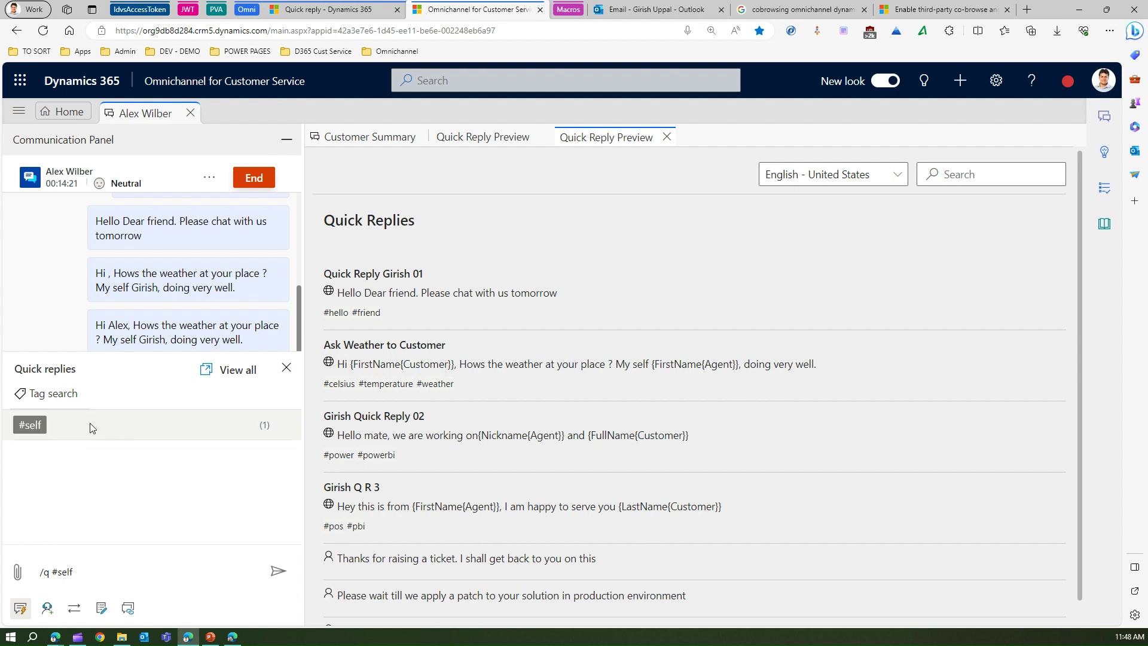
{"action": "left_click", "coordinate": [33, 425]}
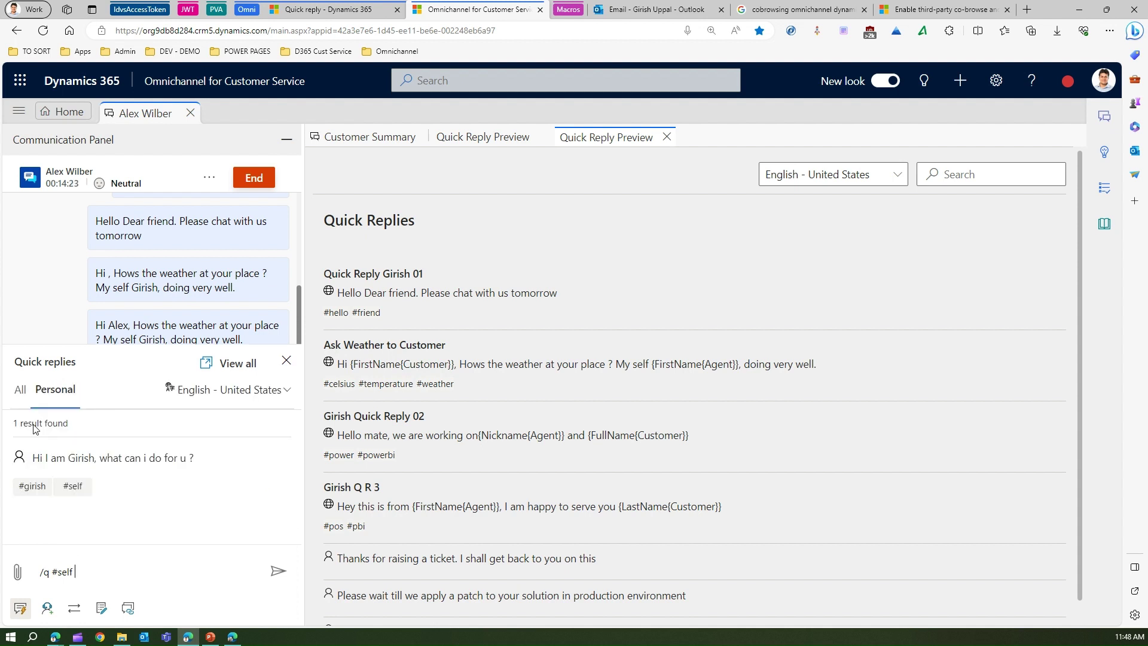
{"action": "left_click", "coordinate": [28, 469]}
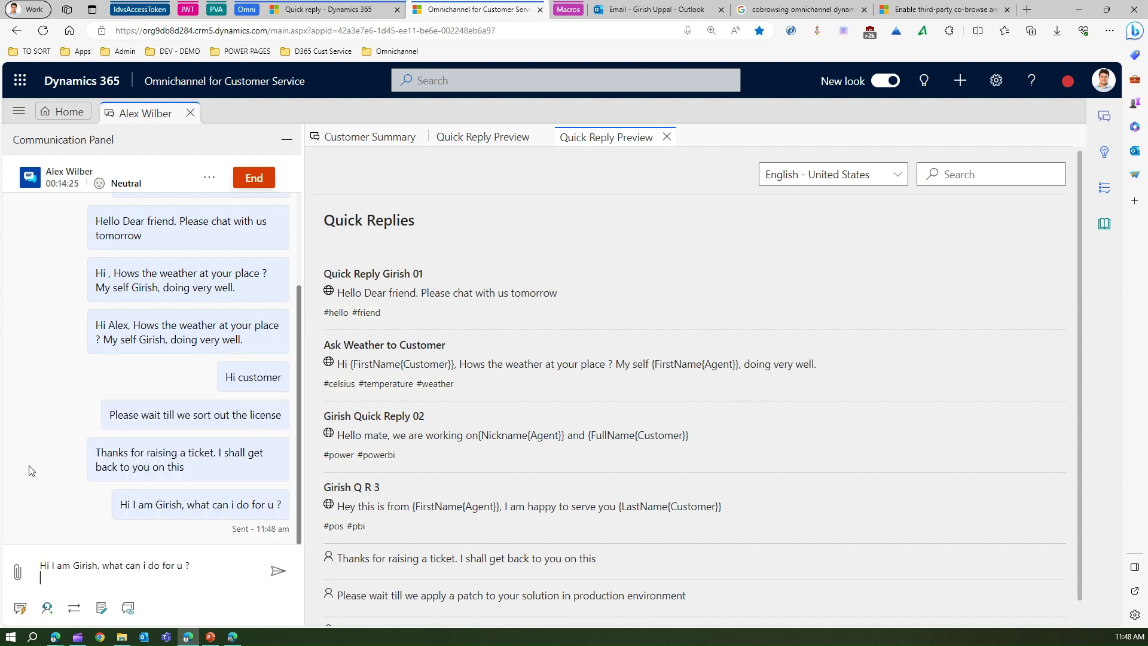
{"action": "left_click", "coordinate": [286, 574]}
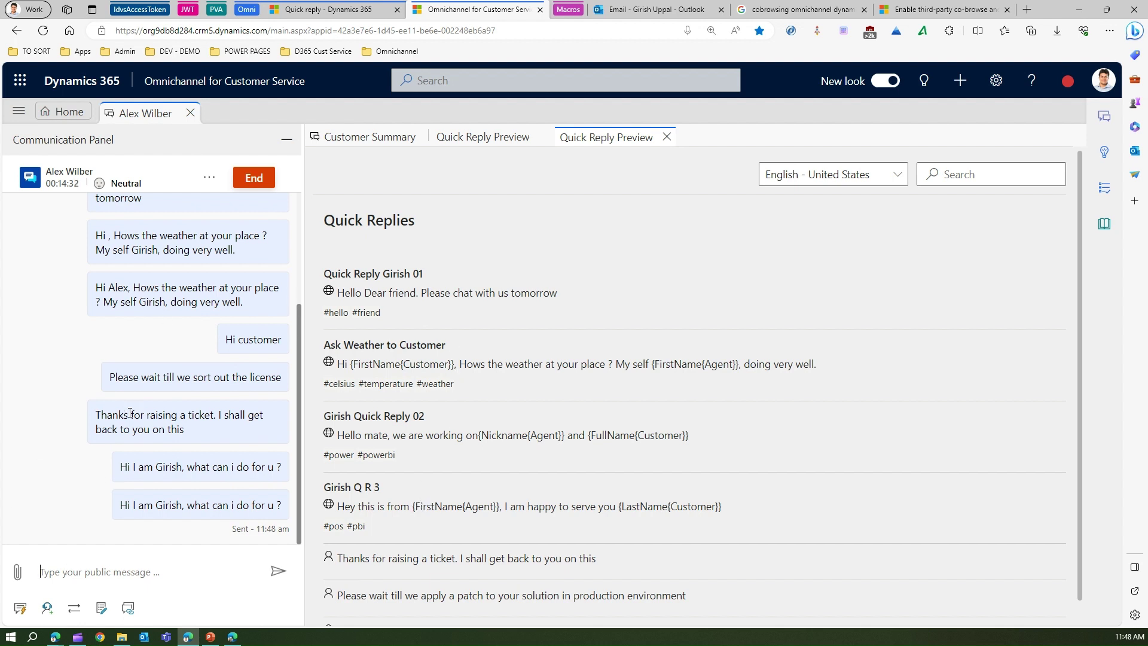
Step: Call up the personal quick replies with /q, open the full quick reply preview and examine the personal replies it lists
{"action": "left_click", "coordinate": [18, 576]}
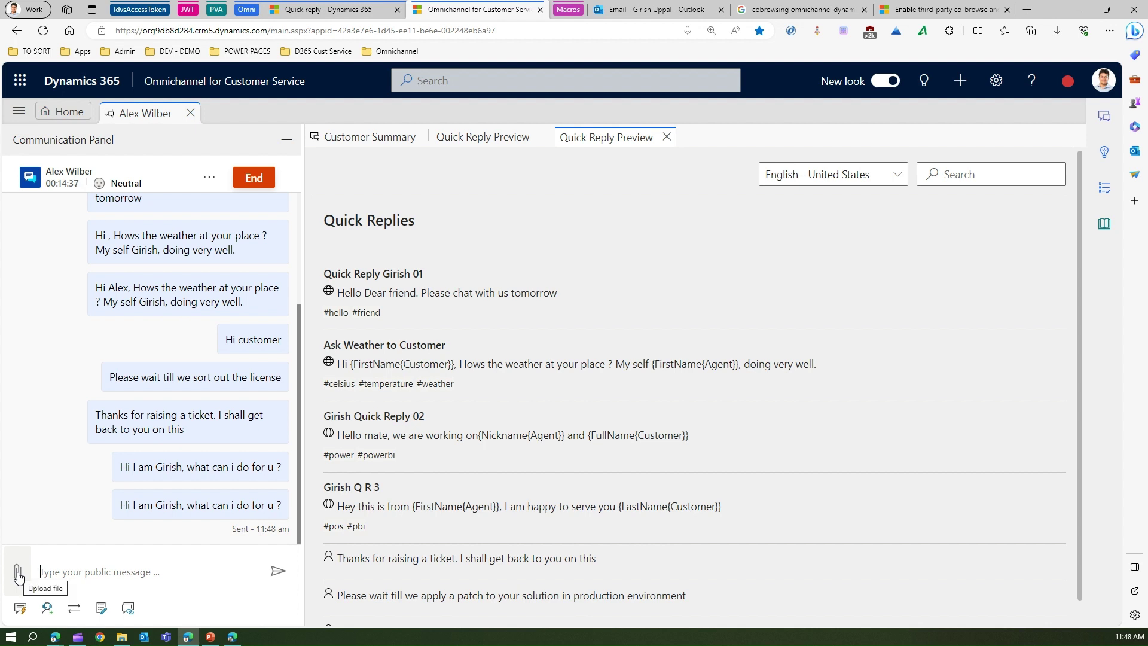
{"action": "type", "text": "/q"}
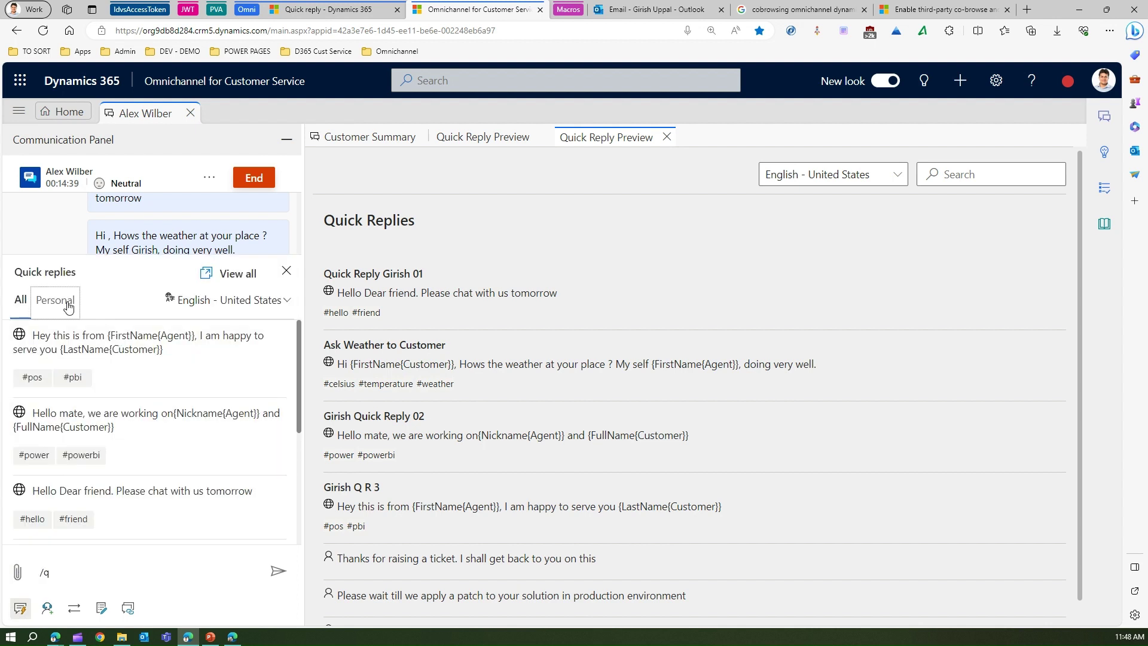
{"action": "left_click", "coordinate": [68, 306]}
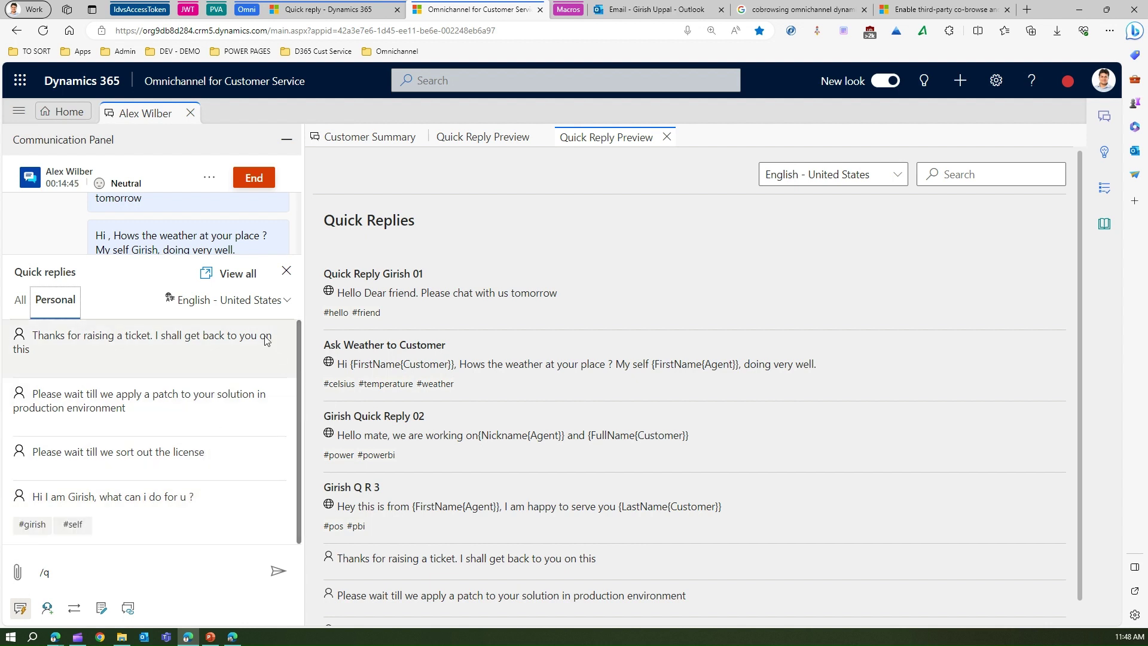
{"action": "left_click", "coordinate": [239, 275]}
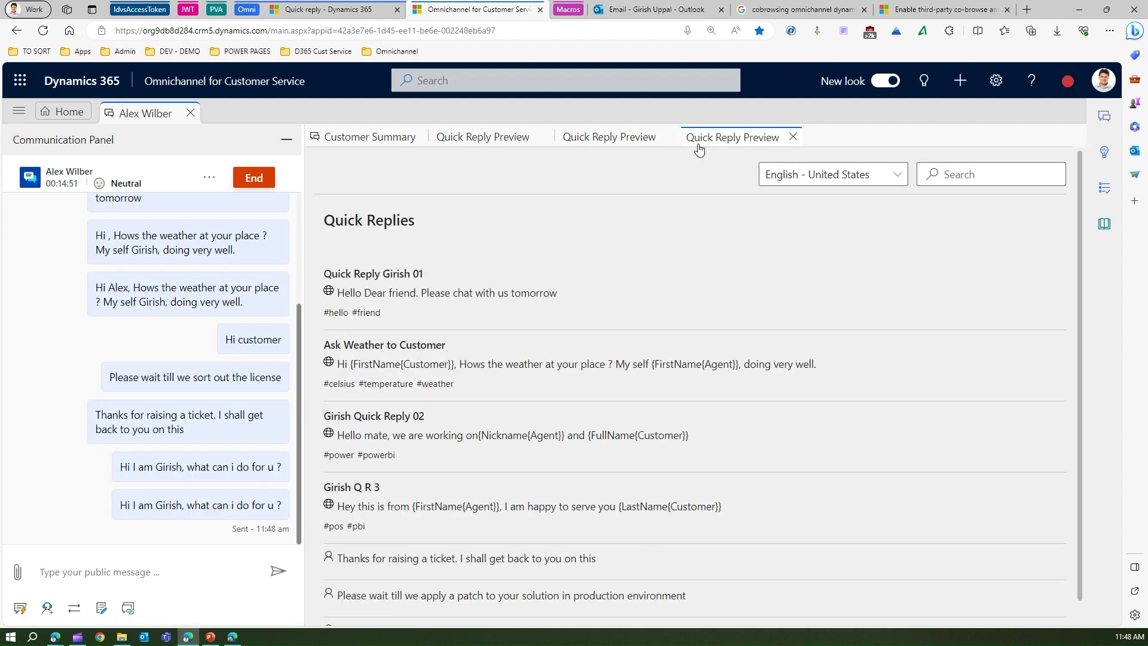
{"action": "scroll", "coordinate": [1081, 263], "scroll_direction": "down", "scroll_amount": 2}
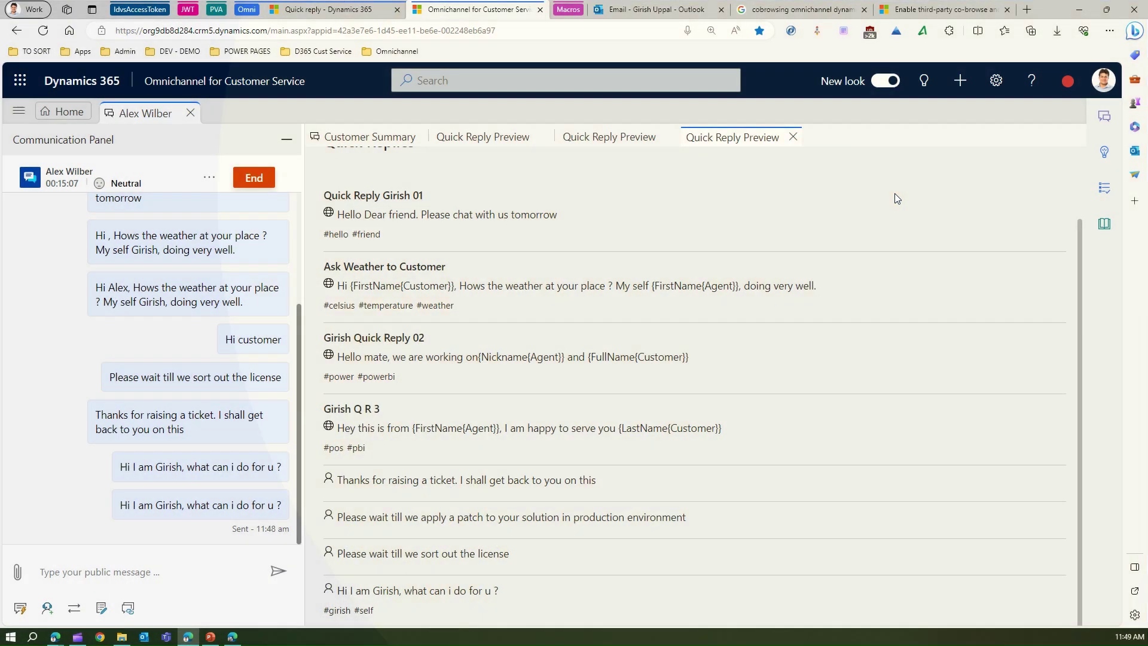
Step: Switch to the Customer Service admin center, search its admin settings for "quick repl" and open the Personal quick replies setting
{"action": "left_click", "coordinate": [368, 11]}
{"action": "left_click", "coordinate": [55, 178]}
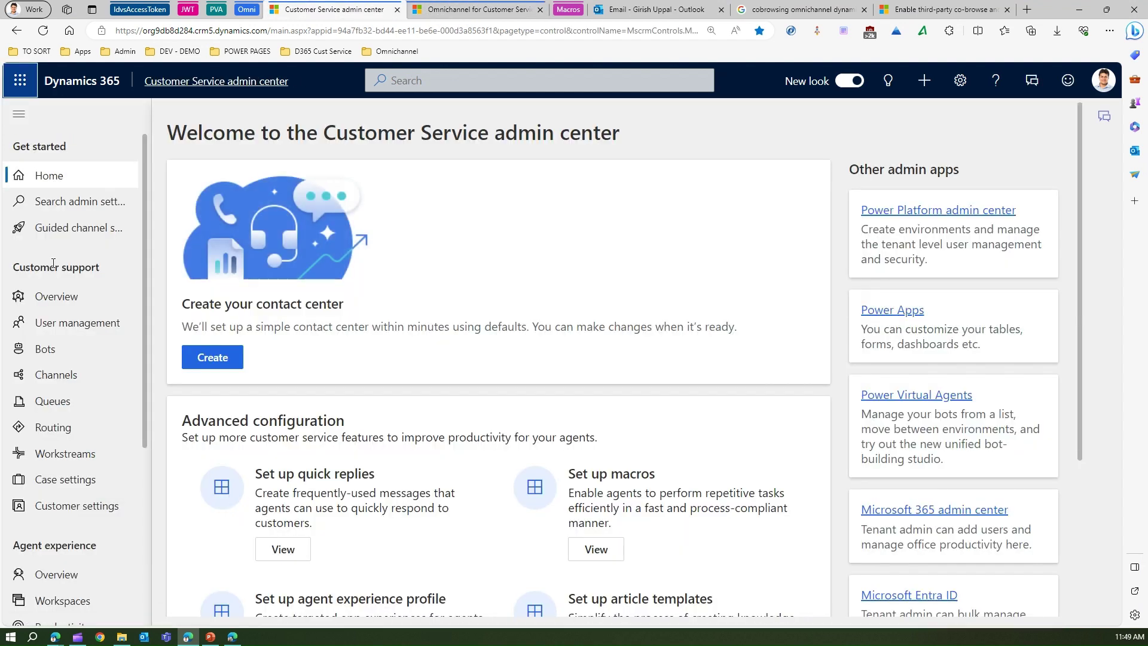
{"action": "left_click", "coordinate": [84, 202]}
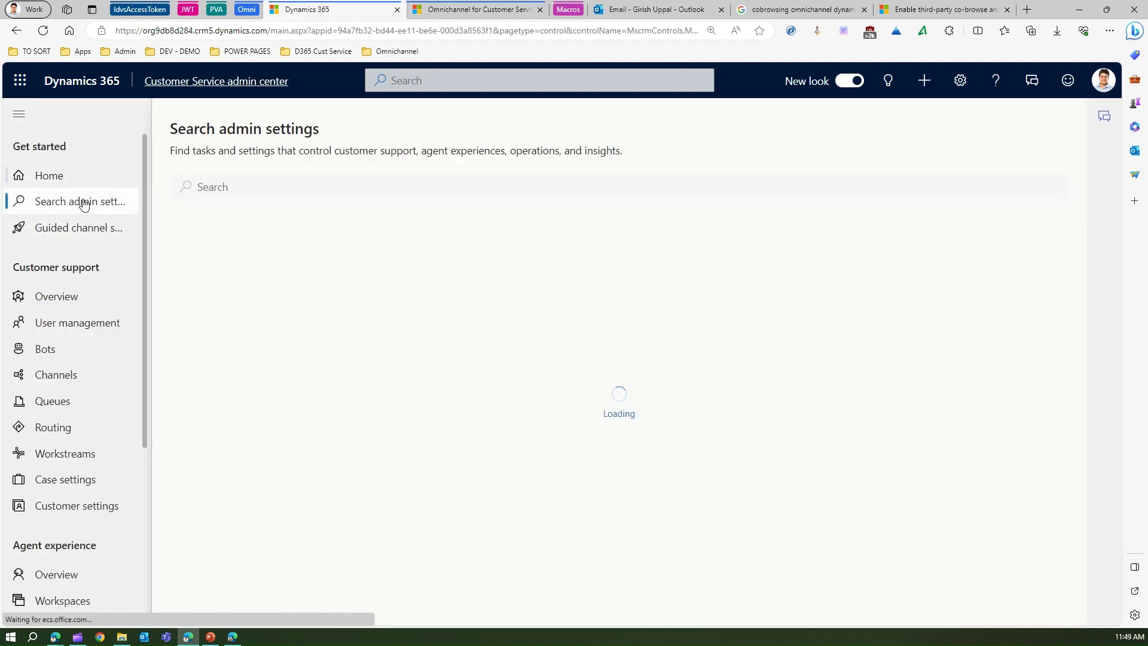
{"action": "left_click", "coordinate": [240, 187]}
{"action": "type", "text": "quick repl"}
{"action": "double_click", "coordinate": [236, 187]}
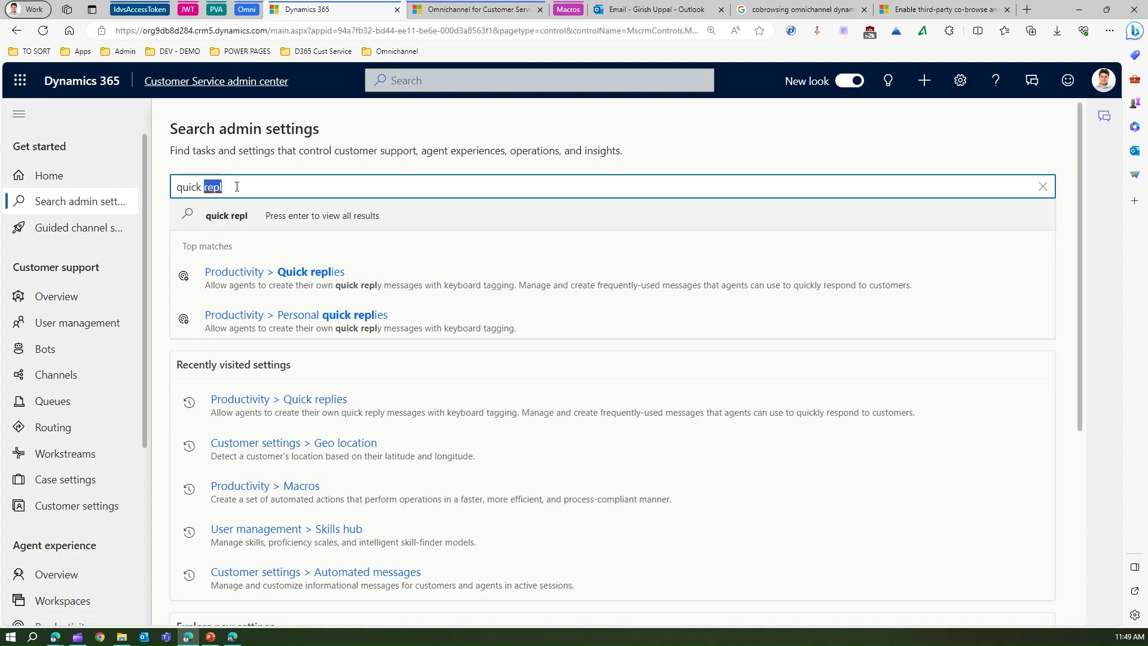
{"action": "type", "text": "repl"}
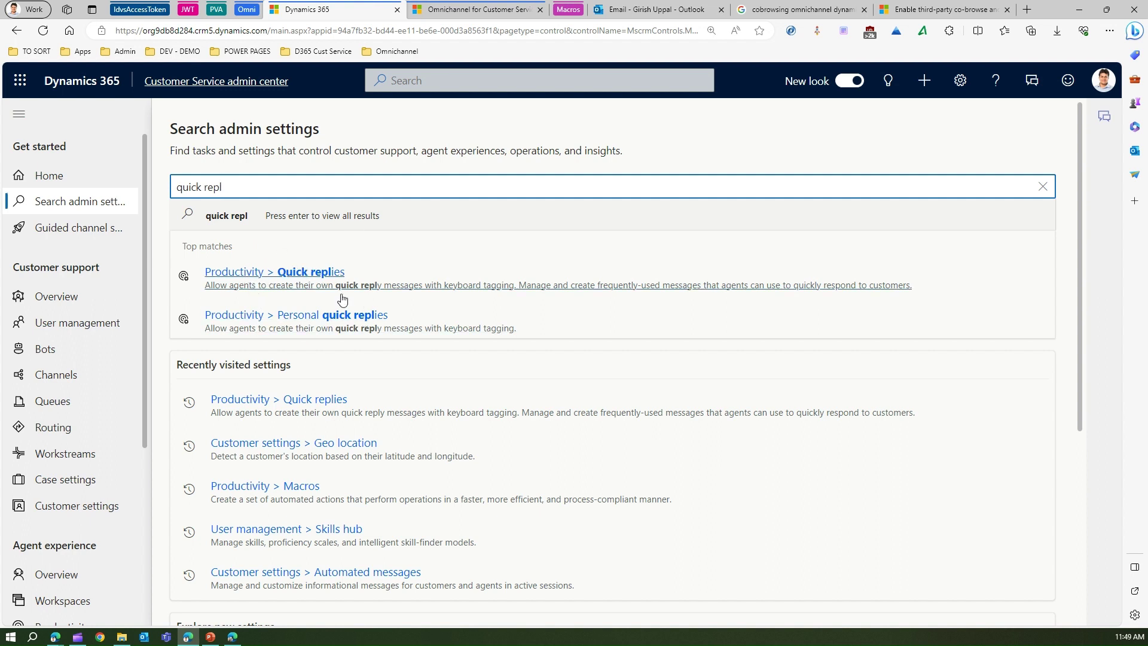
{"action": "left_click", "coordinate": [339, 320]}
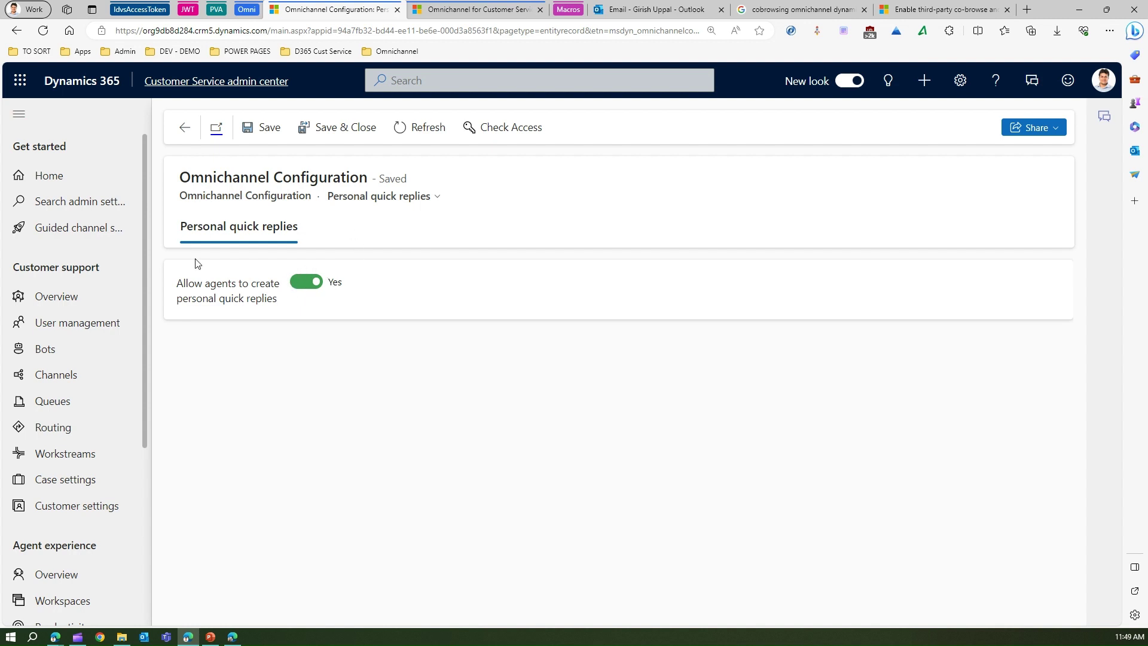
Step: Search the admin settings for "quick repl" again and open the Quick replies page under Productivity to examine the organization-wide replies
{"action": "left_click", "coordinate": [81, 203]}
{"action": "left_click", "coordinate": [222, 190]}
{"action": "type", "text": "quick repl"}
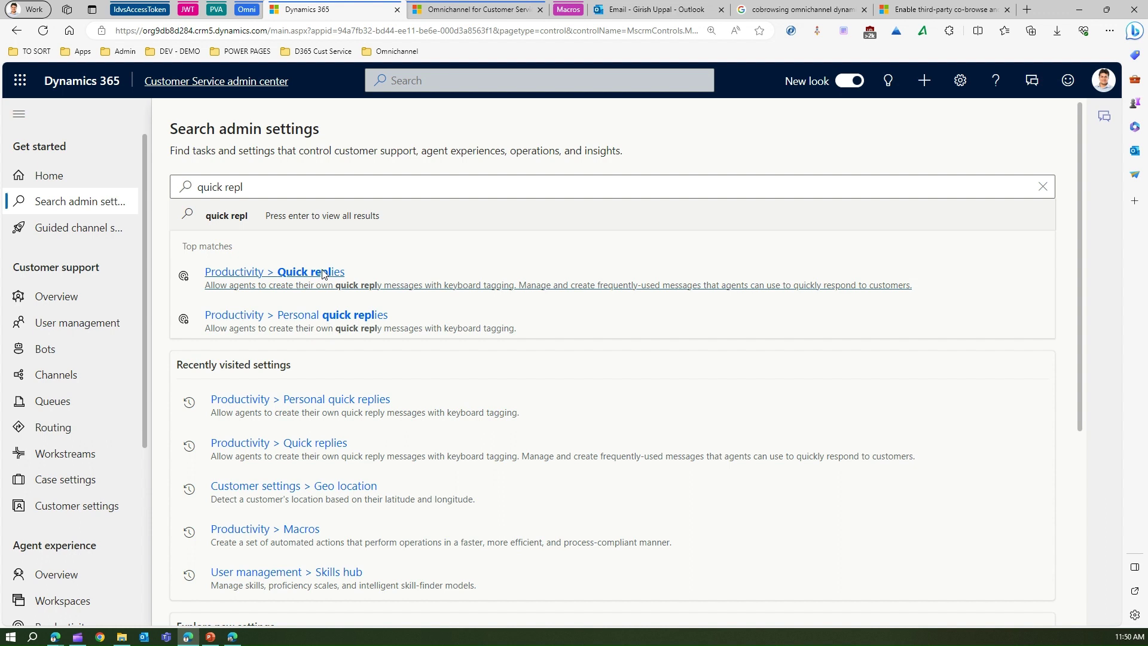
{"action": "left_click", "coordinate": [323, 274]}
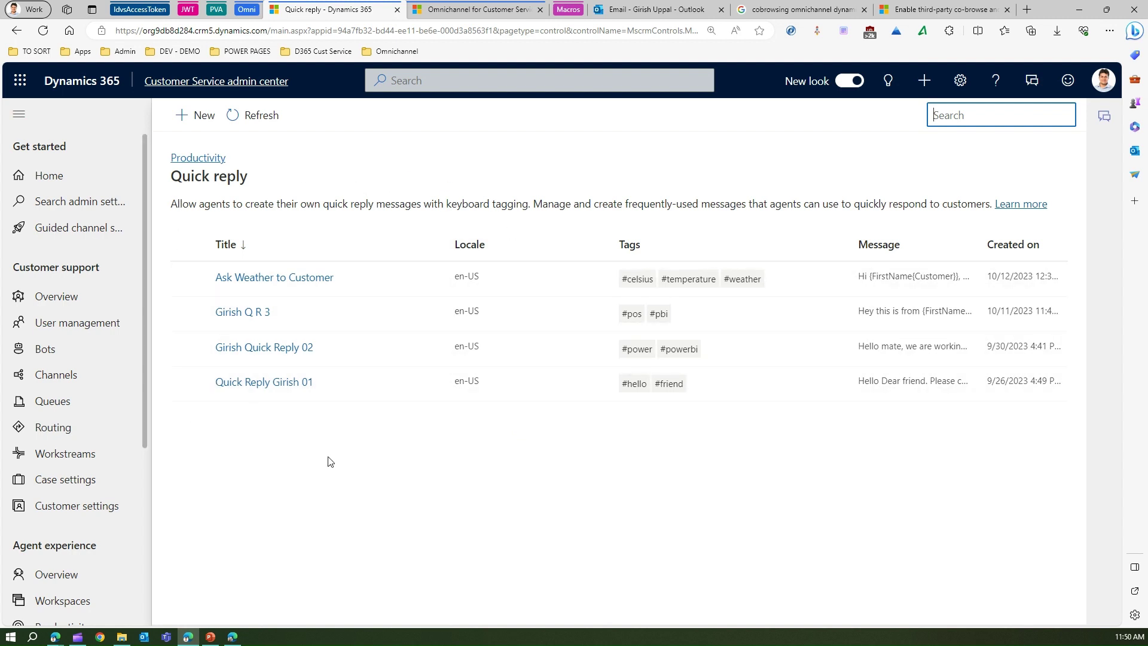
{"action": "triple_click", "coordinate": [183, 179]}
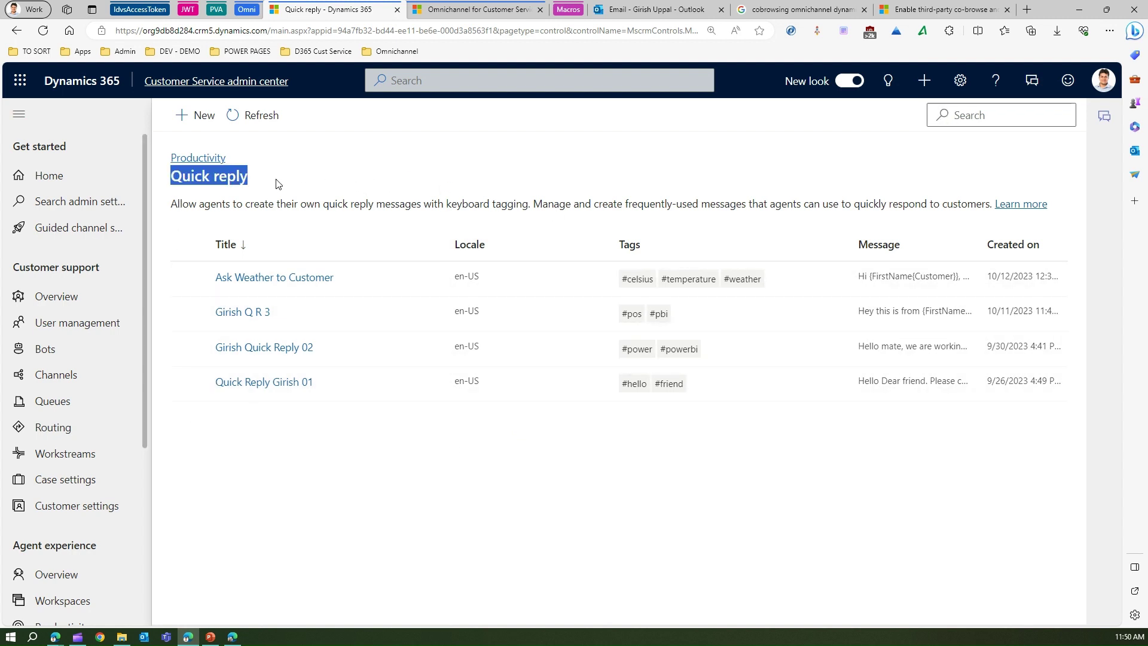
{"action": "left_click", "coordinate": [351, 161]}
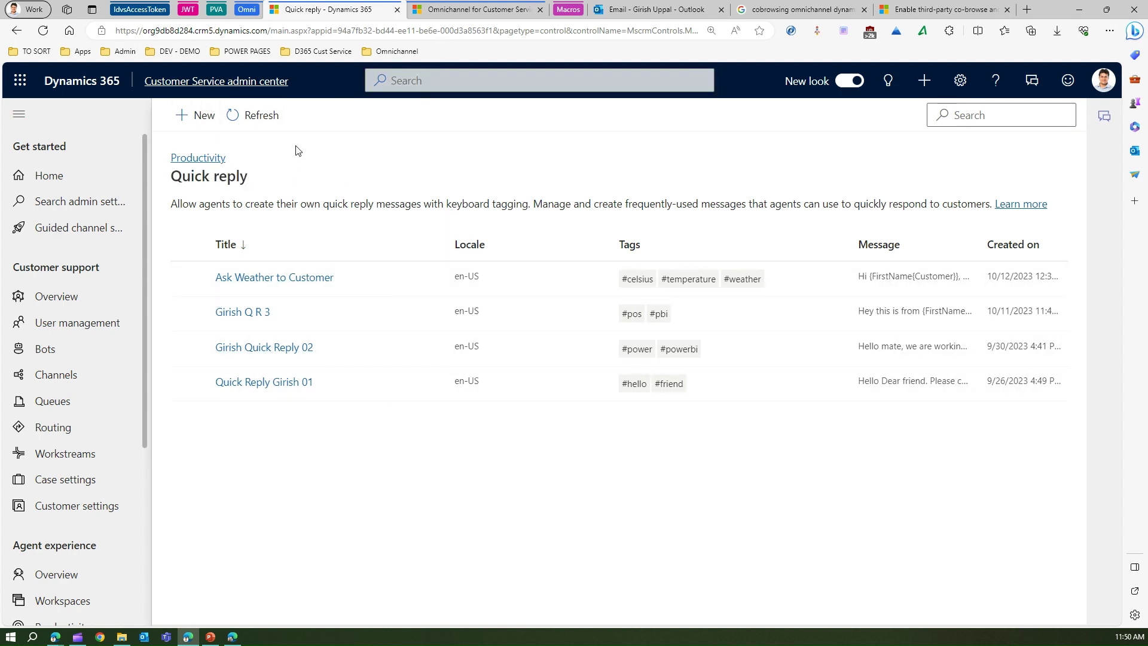
Step: Switch back to Omnichannel for Customer Service and open the agent's Personalization page with the personal quick replies
{"action": "left_click", "coordinate": [457, 13]}
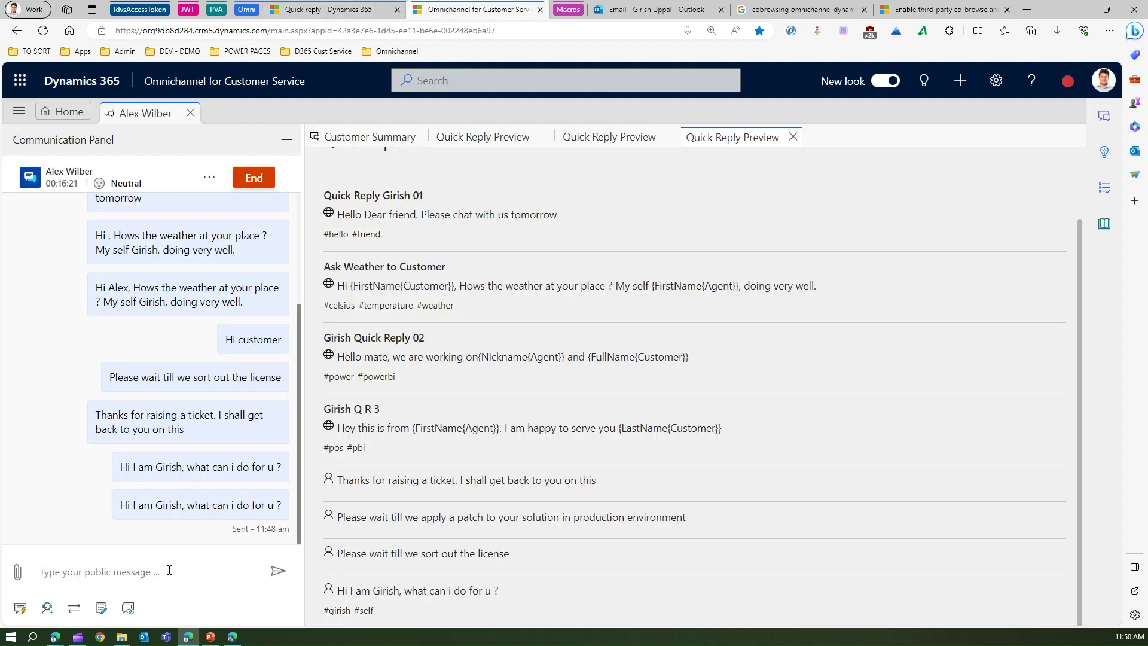
{"action": "left_click", "coordinate": [19, 116]}
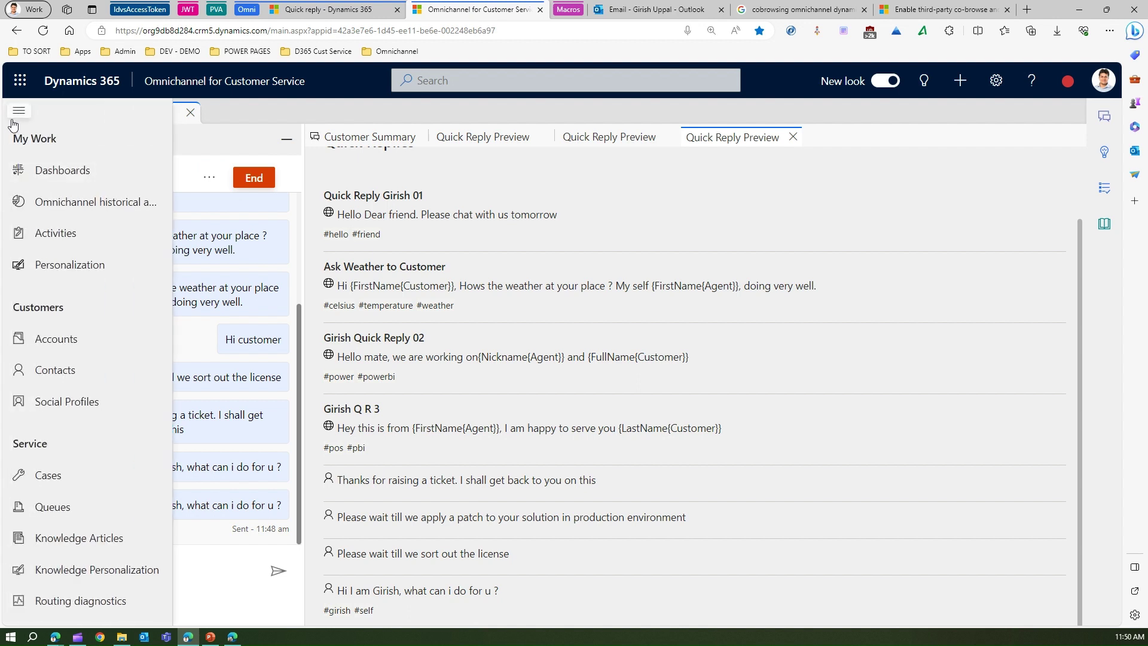
{"action": "left_click", "coordinate": [62, 274]}
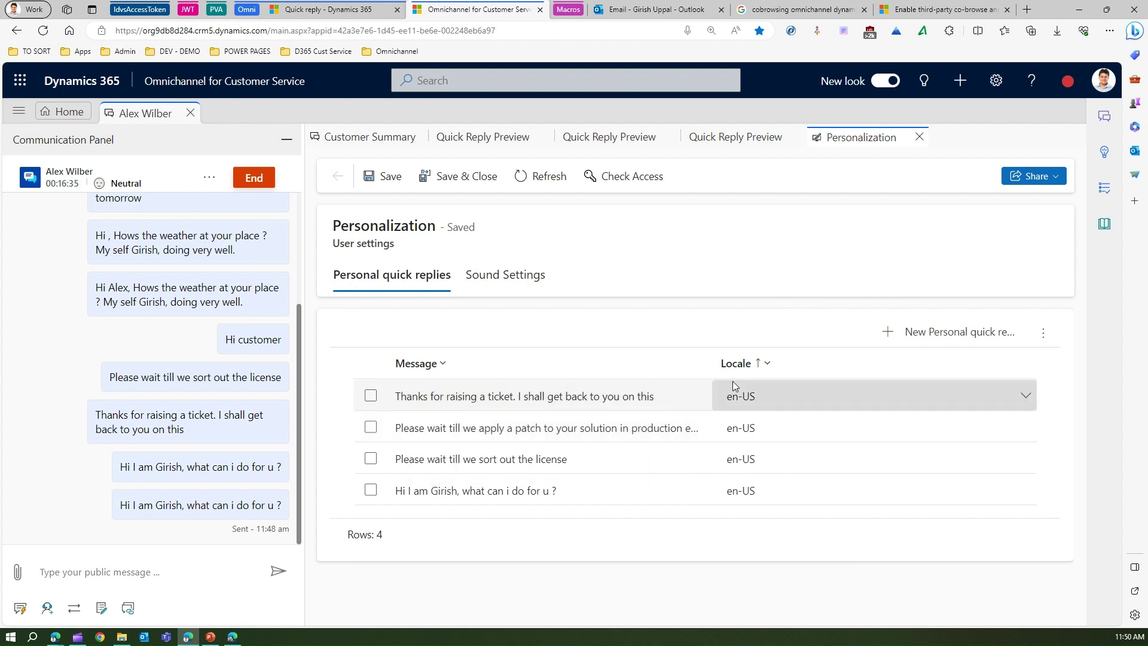
Step: Create a personal quick reply with the message "HI customer, Hows the weather ?" and save it
{"action": "left_click", "coordinate": [974, 332]}
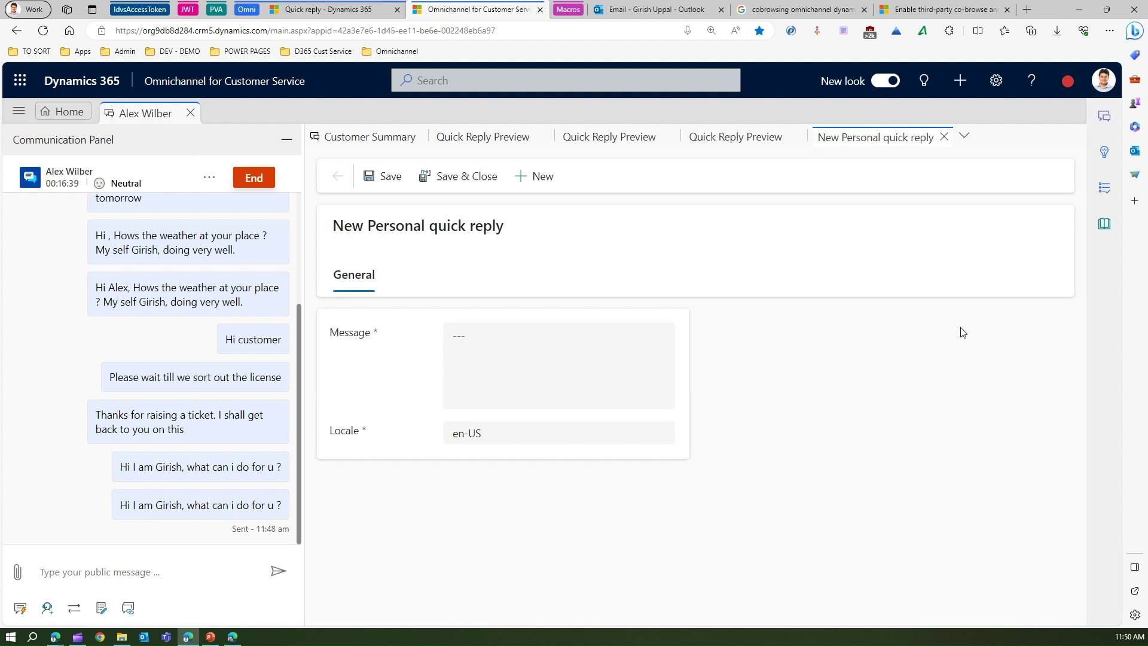
{"action": "left_click", "coordinate": [499, 357]}
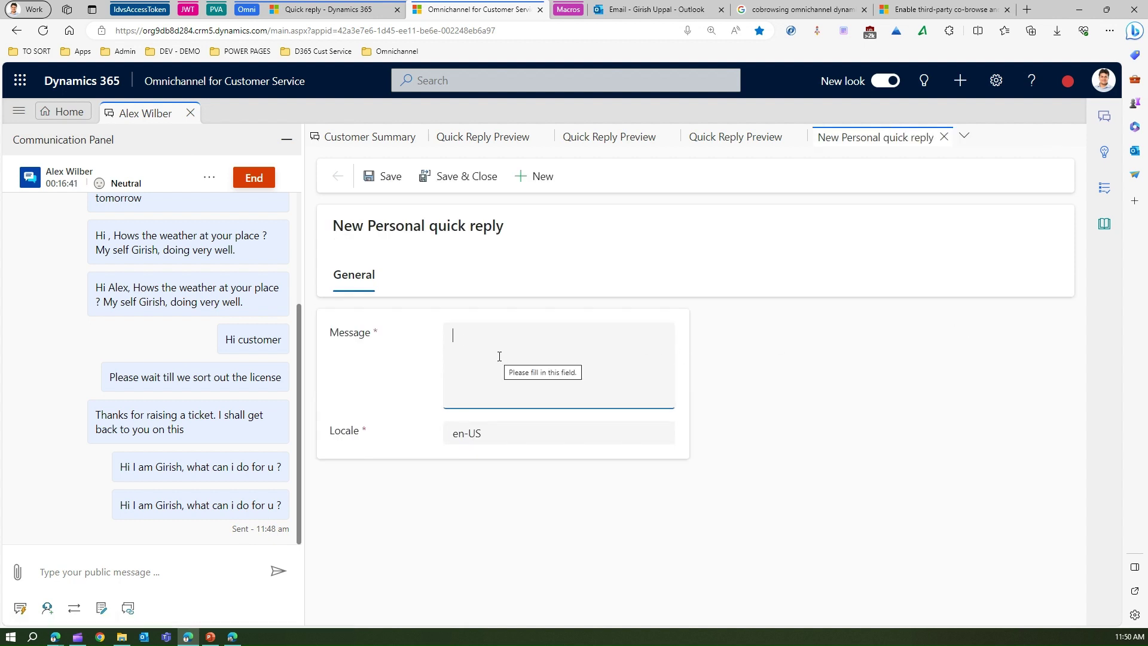
{"action": "type", "text": "Hi"}
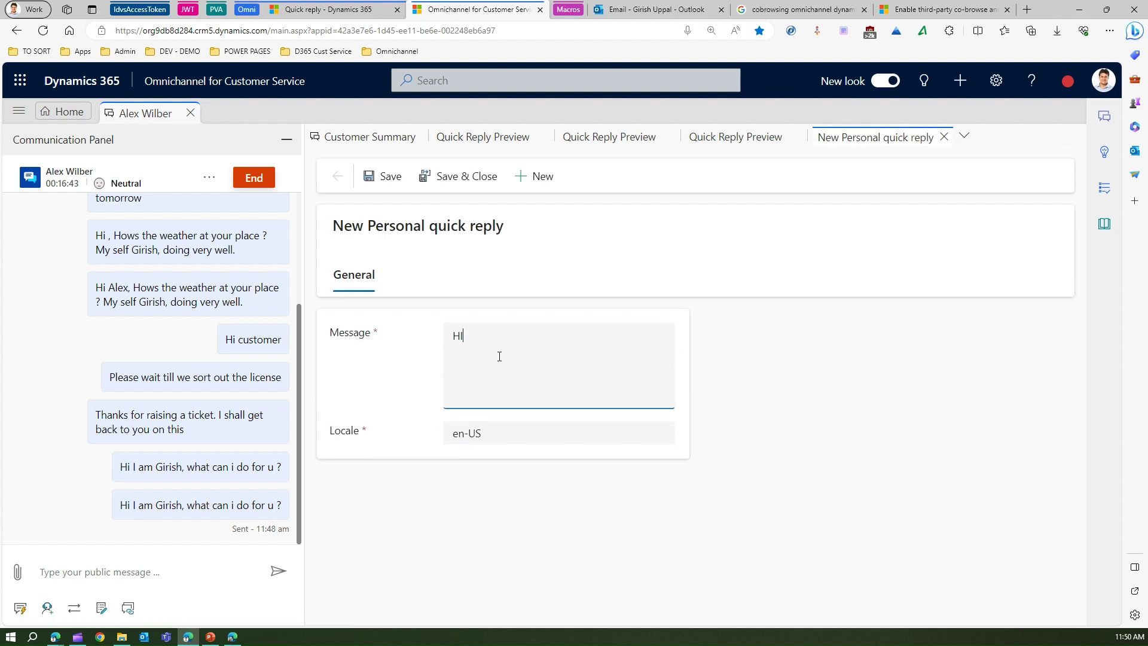
{"action": "type", "text": " cutosmer"}
{"action": "type", "text": "Ows the we"}
{"action": "key", "text": "BackSpace"}
{"action": "key", "text": "BackSpace"}
{"action": "key", "text": "BackSpace"}
{"action": "type", "text": "s the weather ?"}
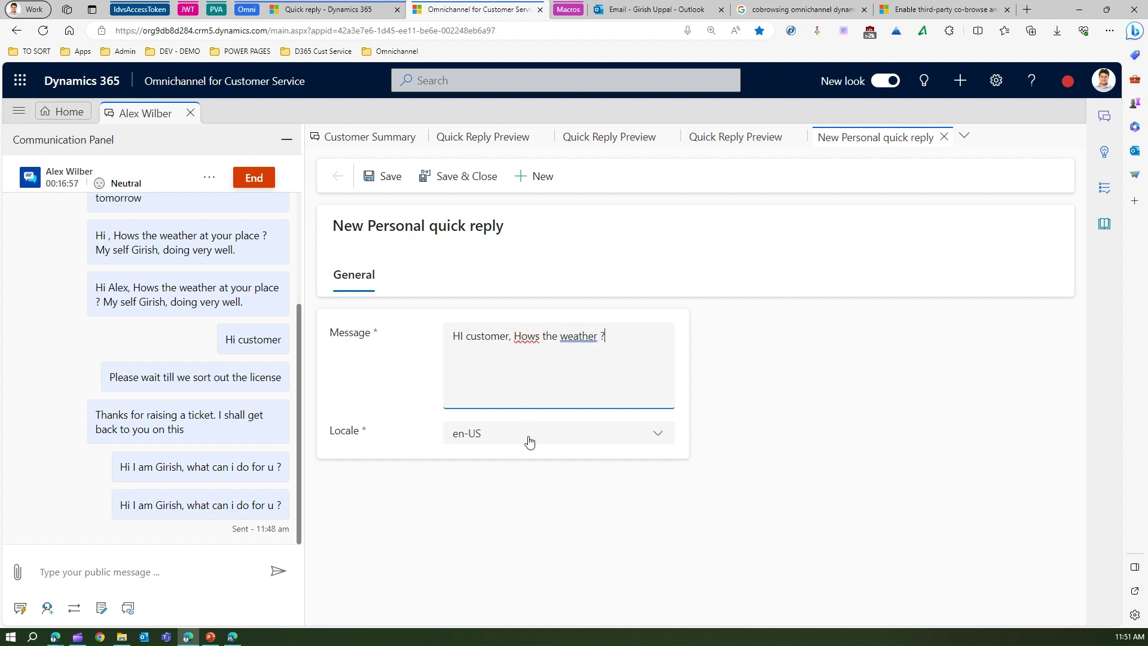
{"action": "left_click", "coordinate": [389, 177]}
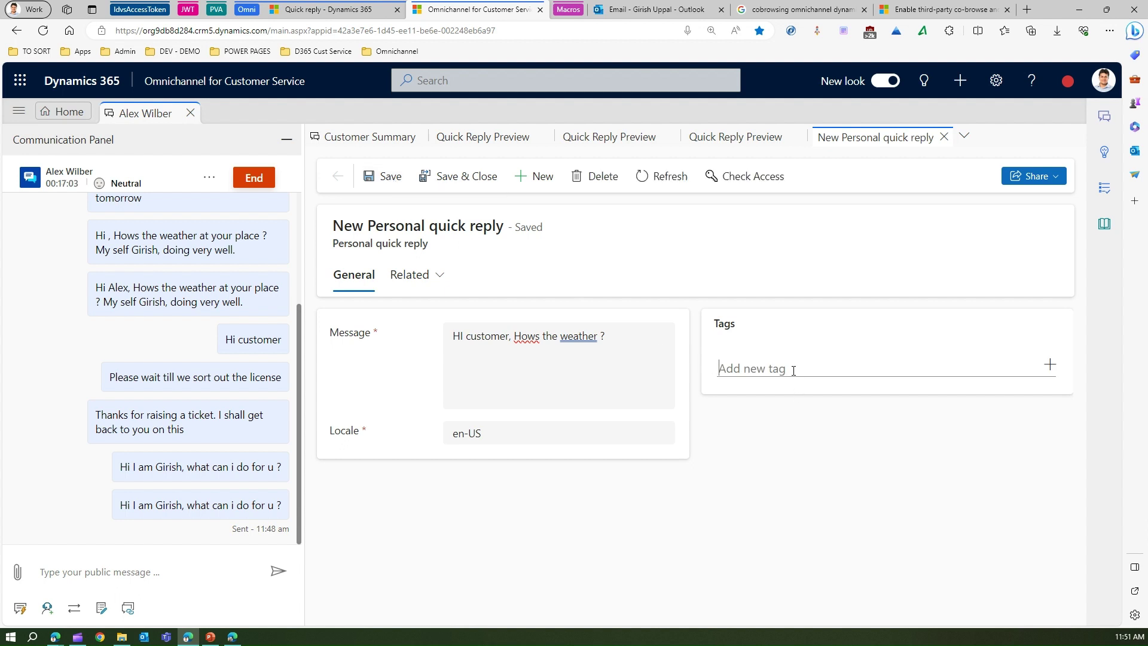
Step: Add two tags to the quick reply, the agent's first name followed by "weather" and #giritemp, and save and close it
{"action": "left_click", "coordinate": [793, 371]}
{"action": "type", "text": "girihs"}
{"action": "key", "text": "BackSpace"}
{"action": "key", "text": "BackSpace"}
{"action": "key", "text": "BackSpace"}
{"action": "type", "text": "shweathe"}
{"action": "left_click", "coordinate": [1051, 365]}
{"action": "type", "text": "g"}
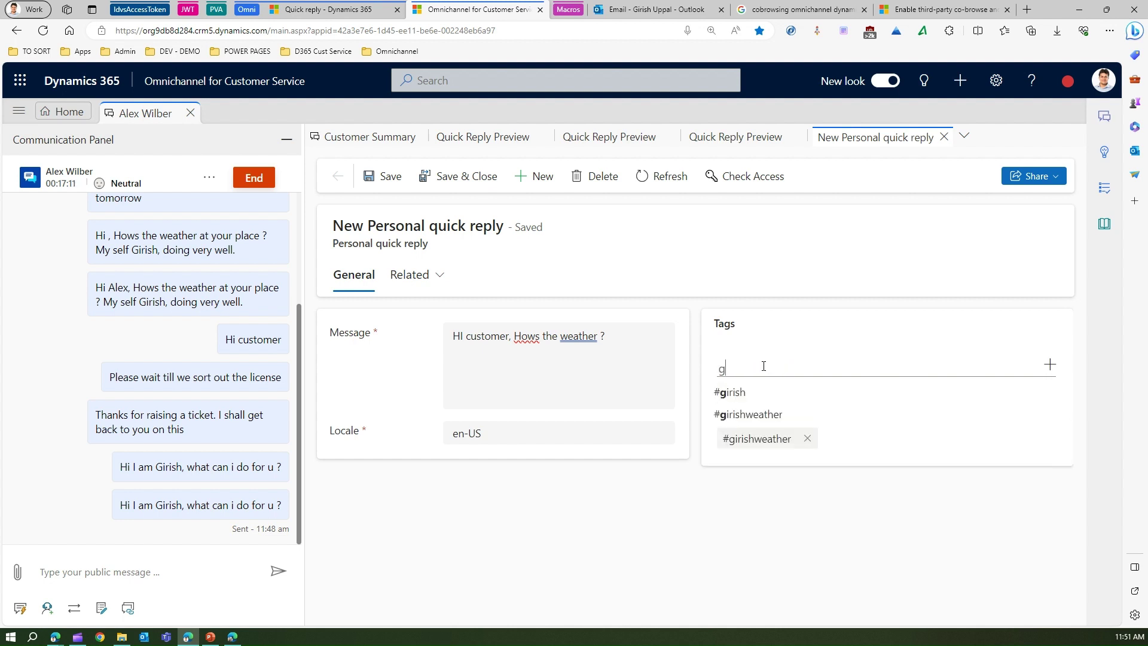
{"action": "type", "text": "iritemp"}
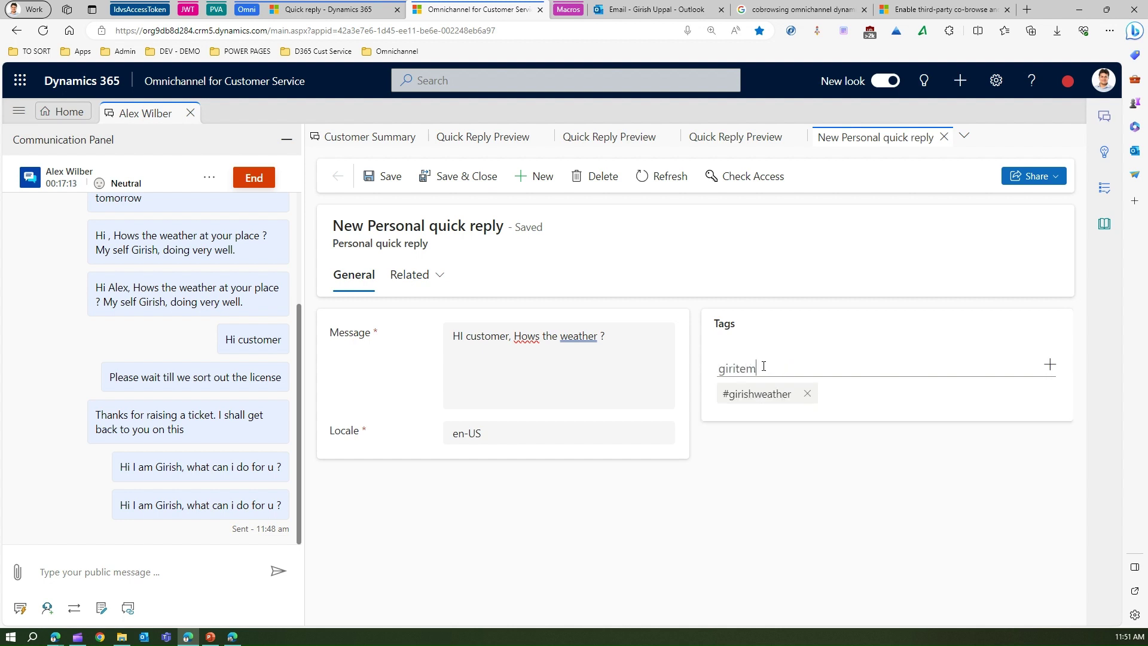
{"action": "left_click", "coordinate": [1050, 365]}
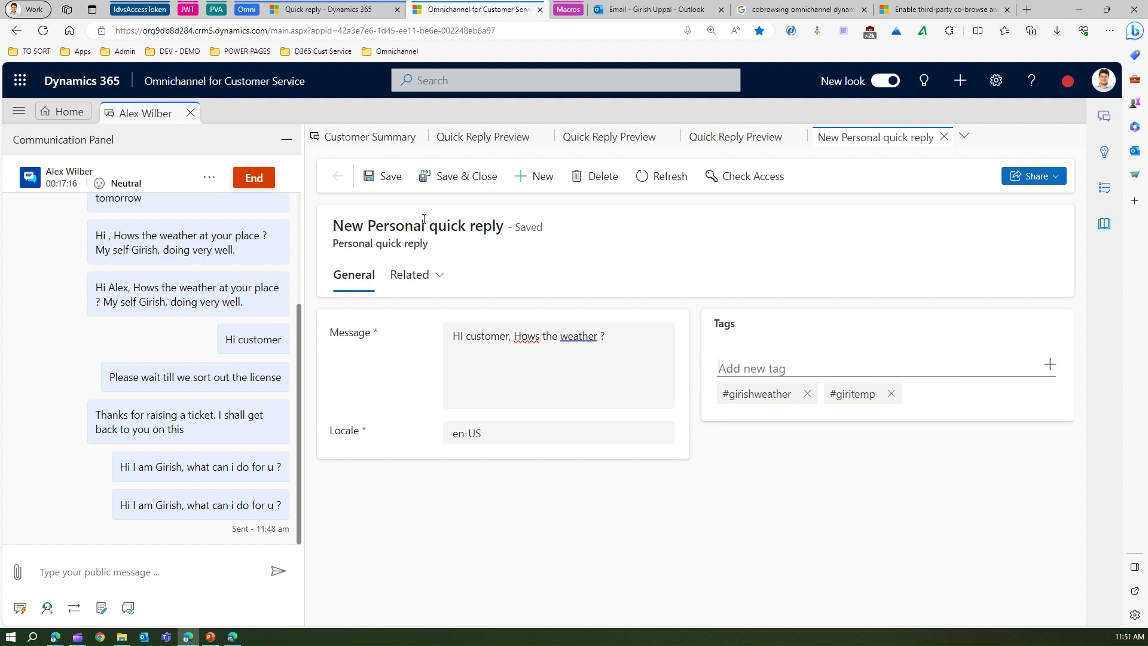
{"action": "left_click", "coordinate": [442, 178]}
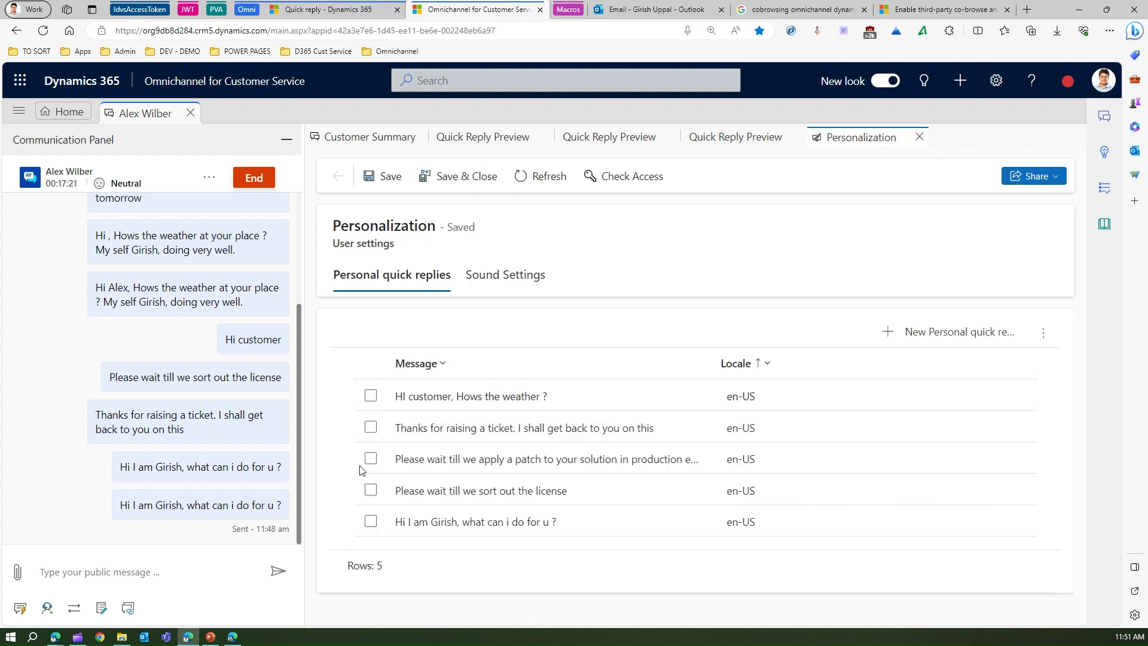
Step: Send the message "hi" to the customer in the chat
{"action": "left_click", "coordinate": [111, 566]}
{"action": "type", "text": "hi"}
{"action": "key", "text": "Return"}
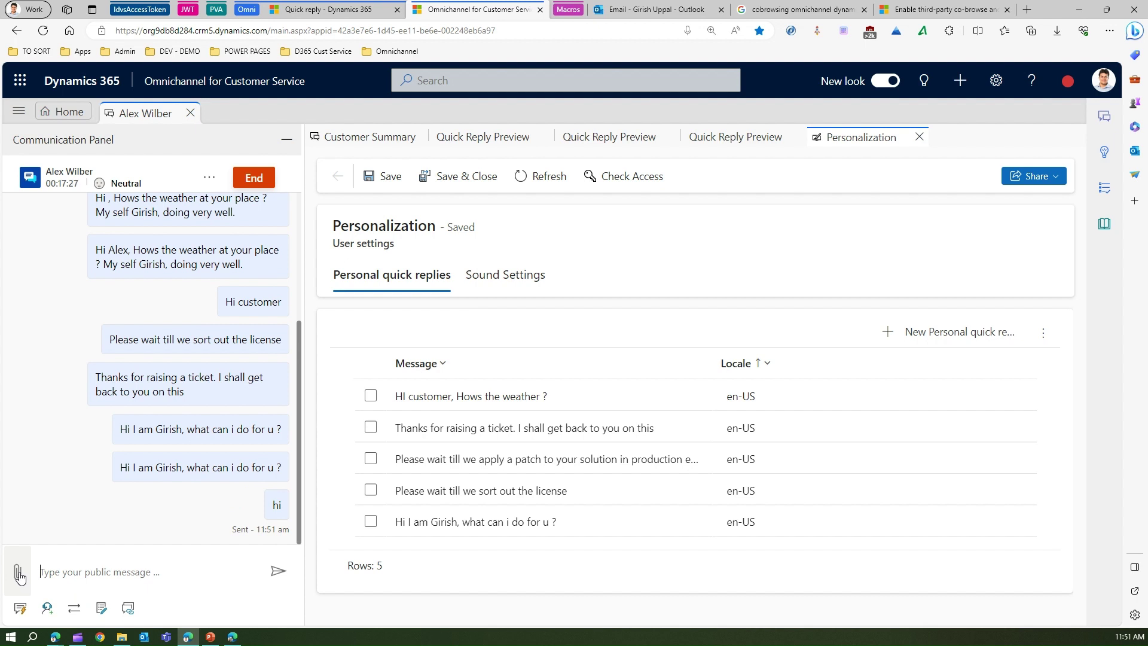
Step: Find the personal quick reply "HI customer, Hows the weather ?" by its tag #giritemp and send it to the customer
{"action": "left_click", "coordinate": [20, 608]}
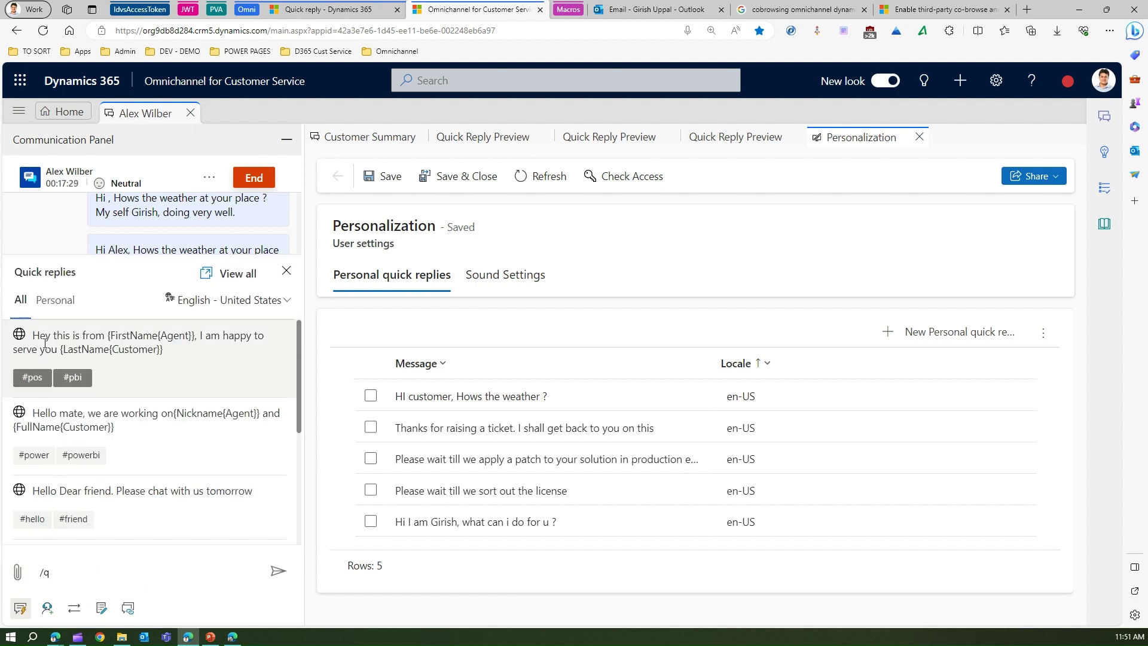
{"action": "left_click", "coordinate": [52, 301]}
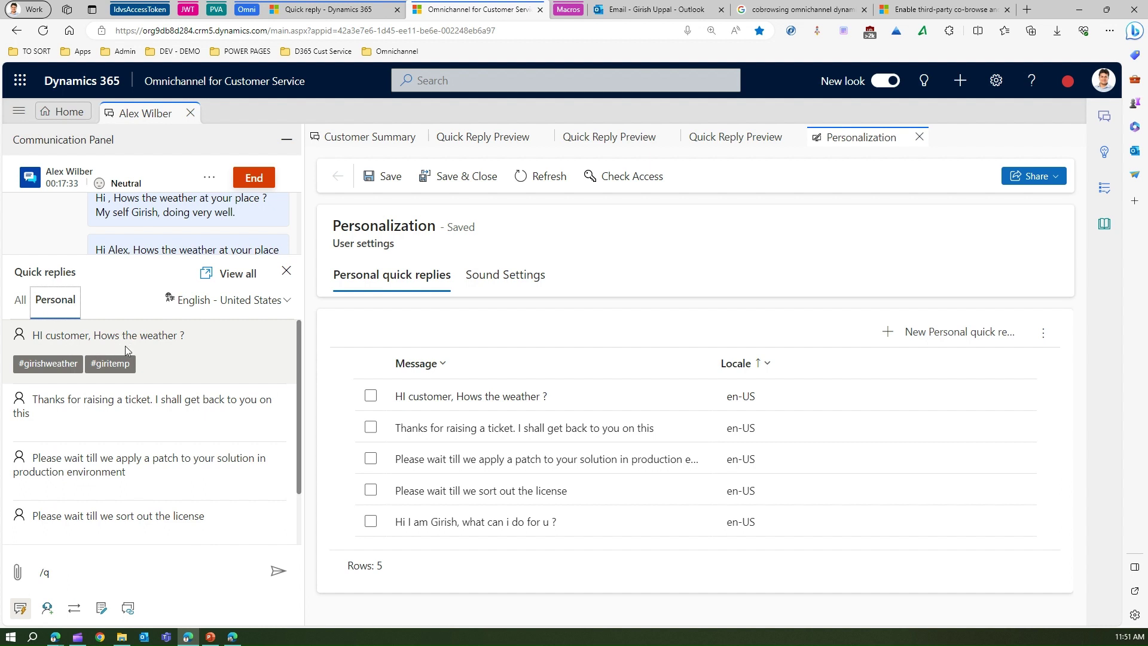
{"action": "left_click", "coordinate": [75, 570]}
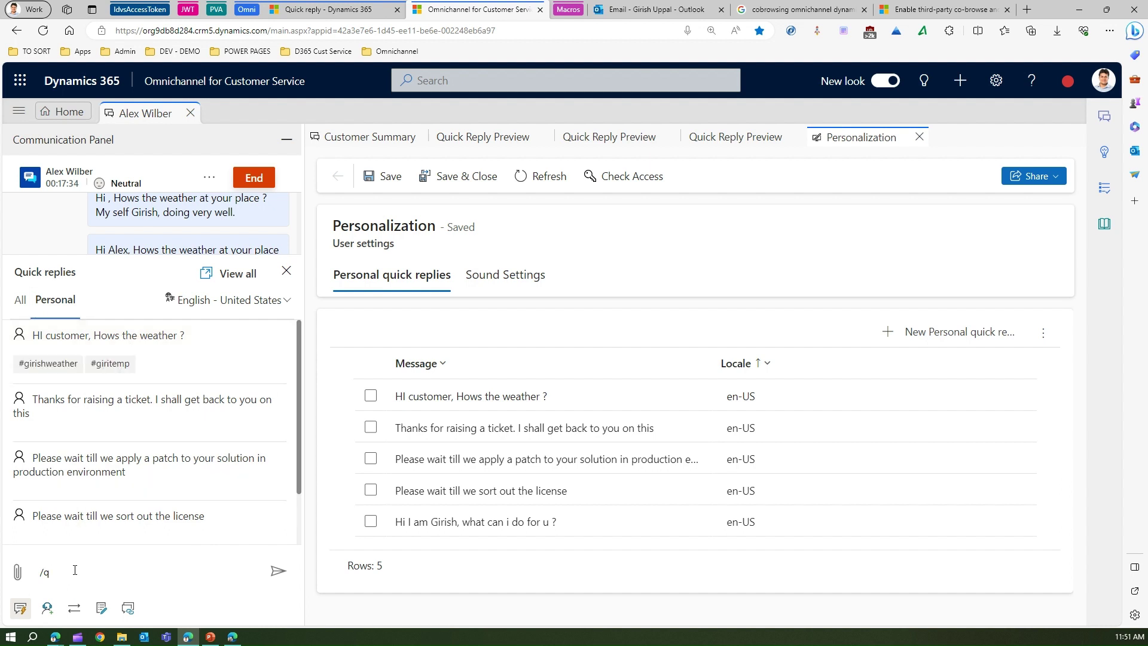
{"action": "type", "text": "#giritem"}
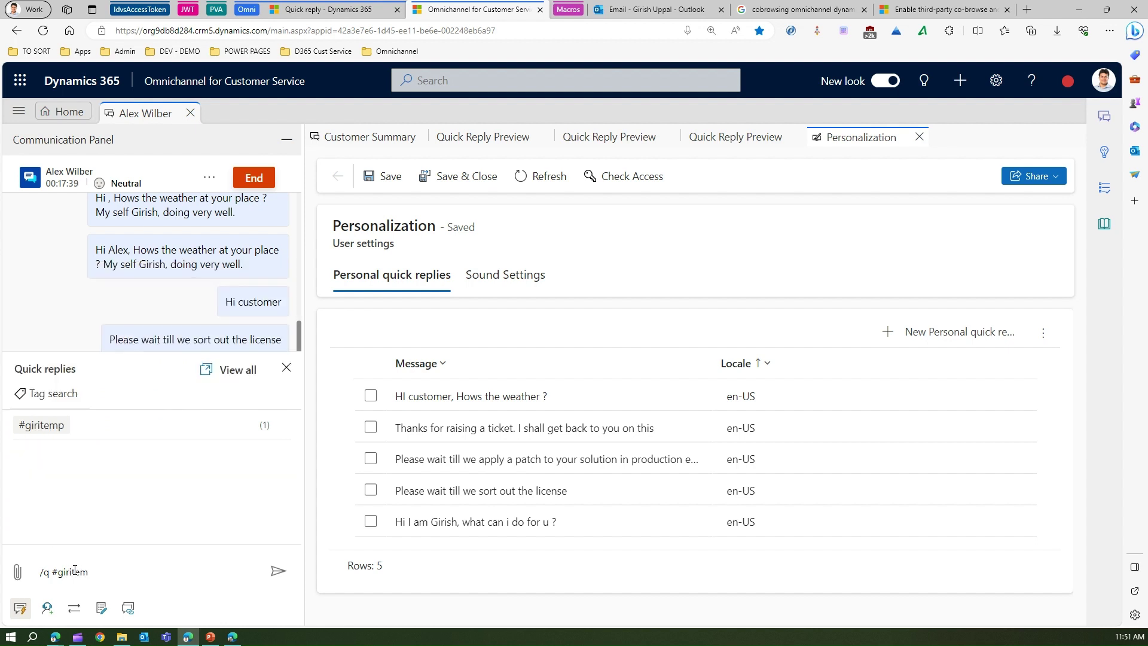
{"action": "left_click", "coordinate": [57, 425]}
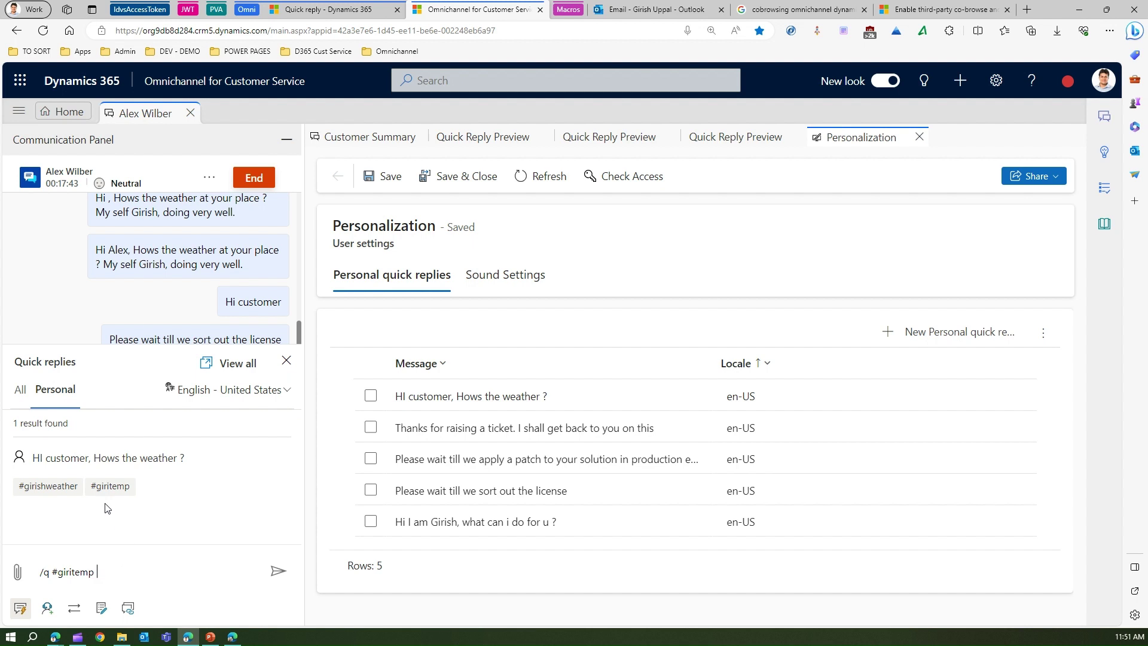
{"action": "left_click", "coordinate": [84, 458]}
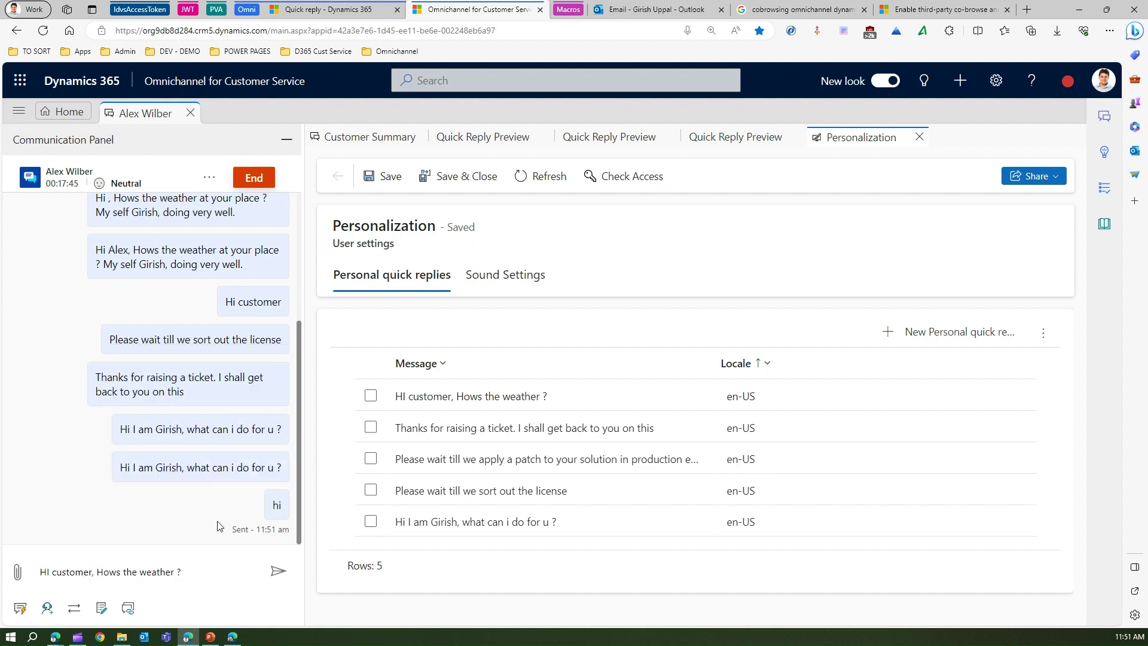
{"action": "left_click", "coordinate": [286, 572]}
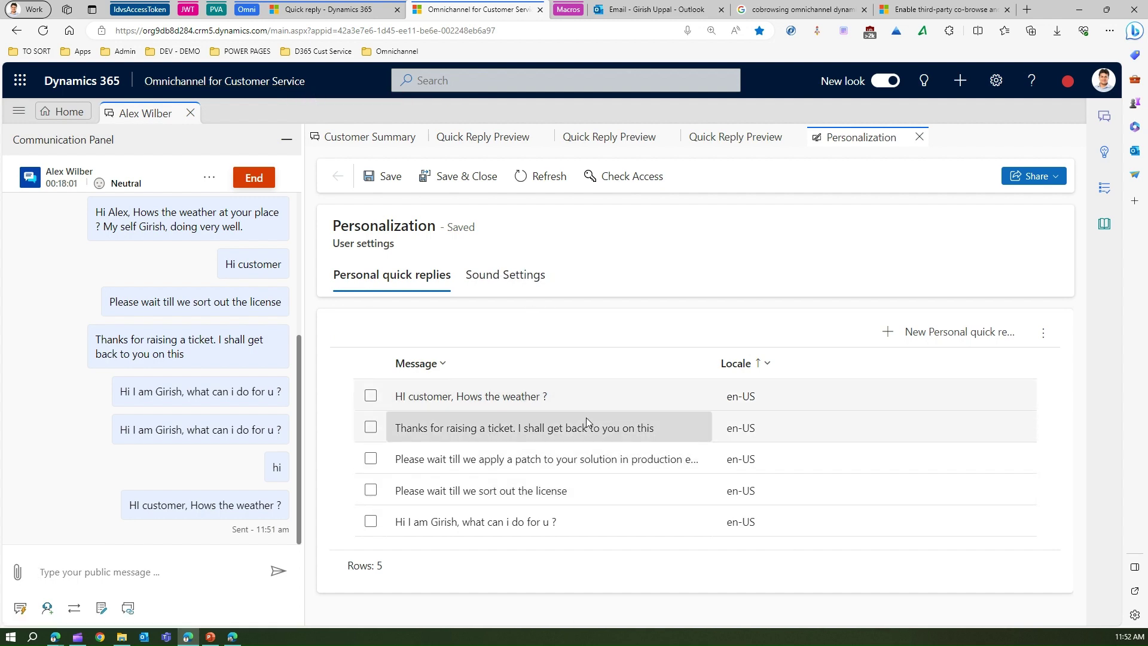
{"action": "left_click", "coordinate": [321, 11]}
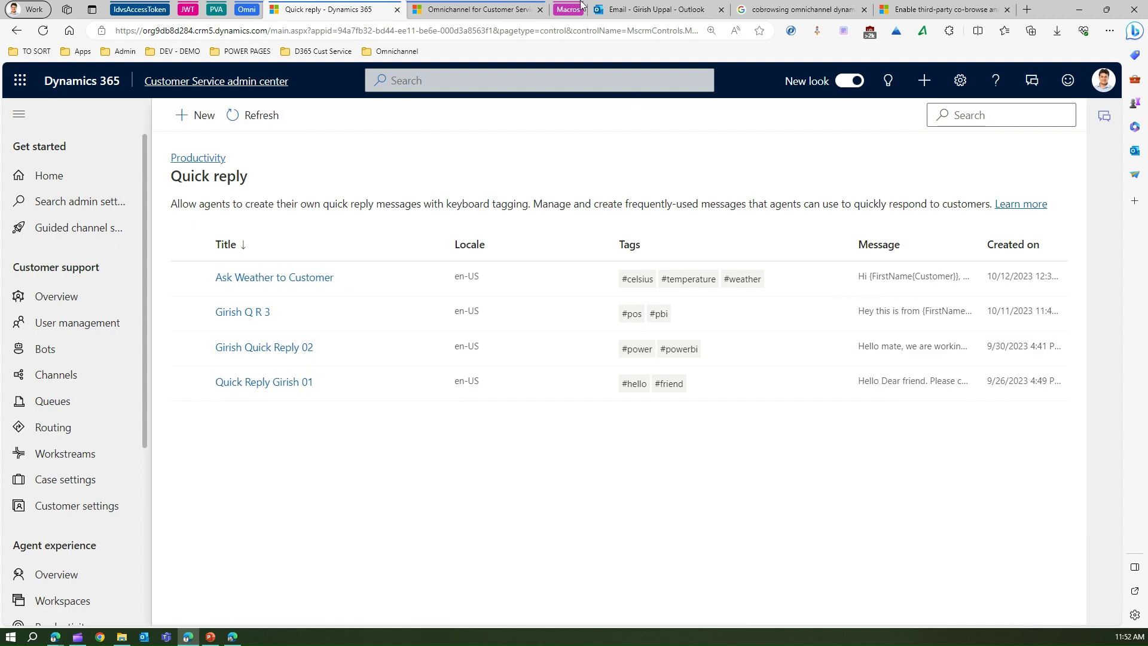
{"action": "left_click", "coordinate": [496, 9]}
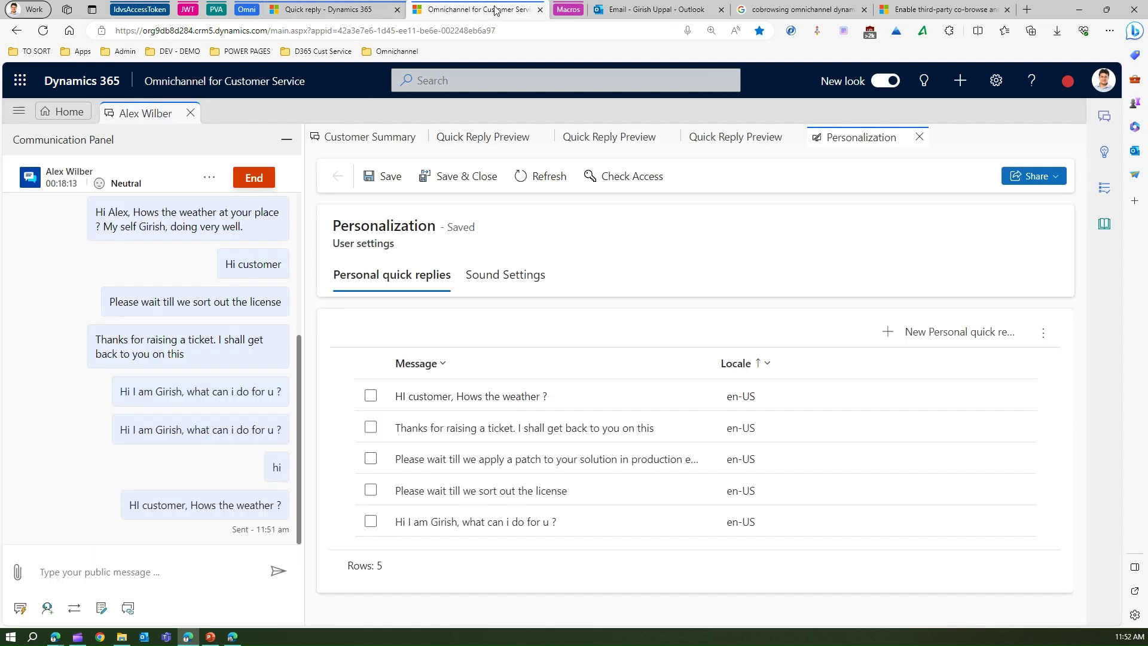